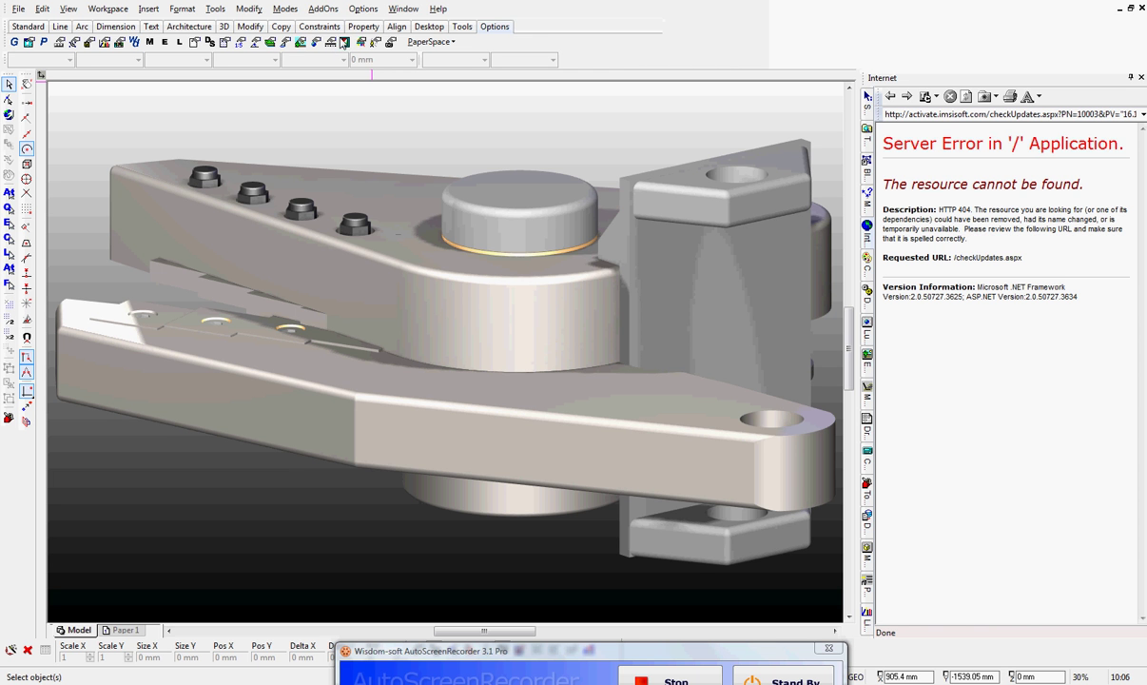
Step: Set the drawing background colour to black
click(345, 44)
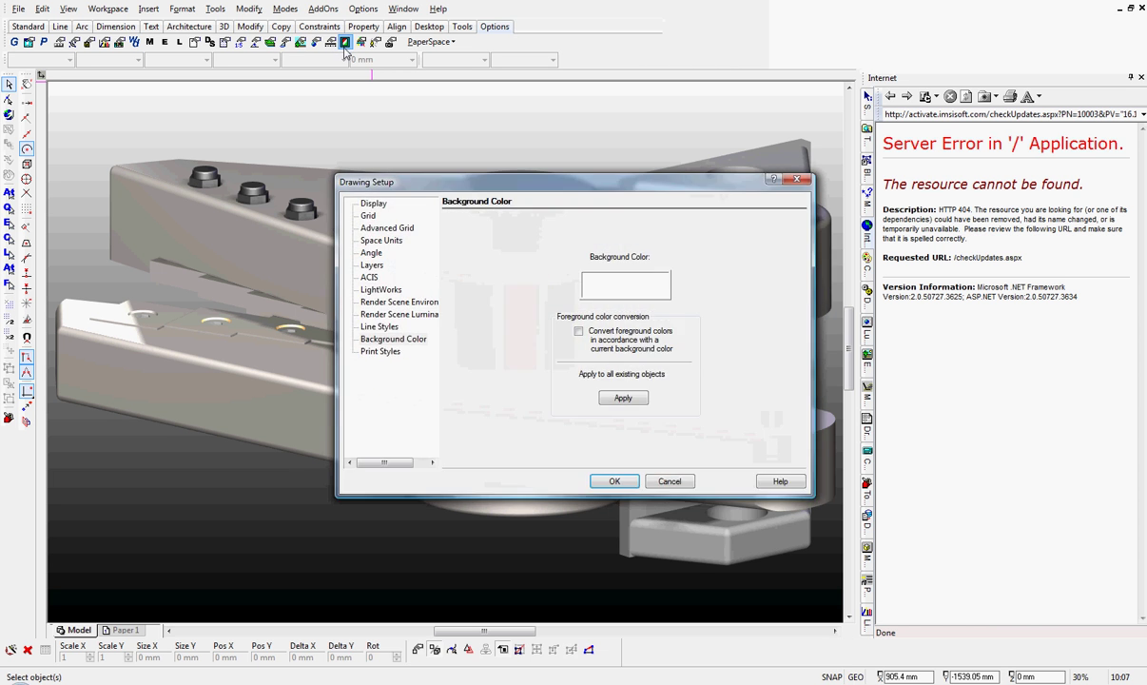
click(602, 288)
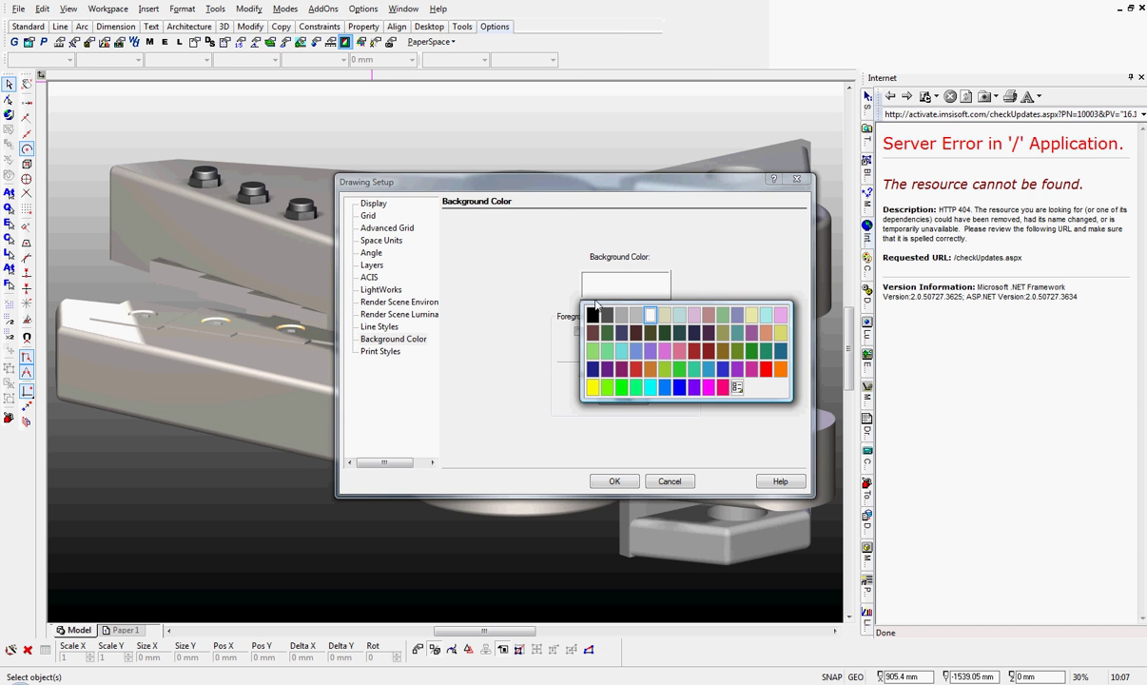
click(591, 314)
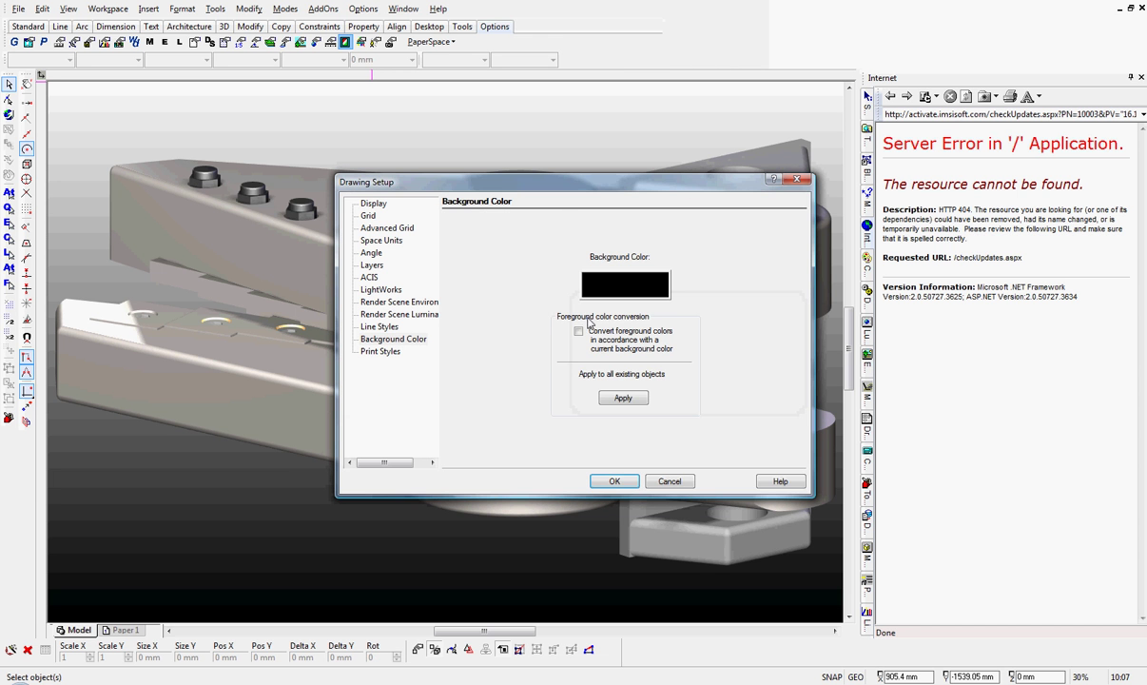
click(614, 482)
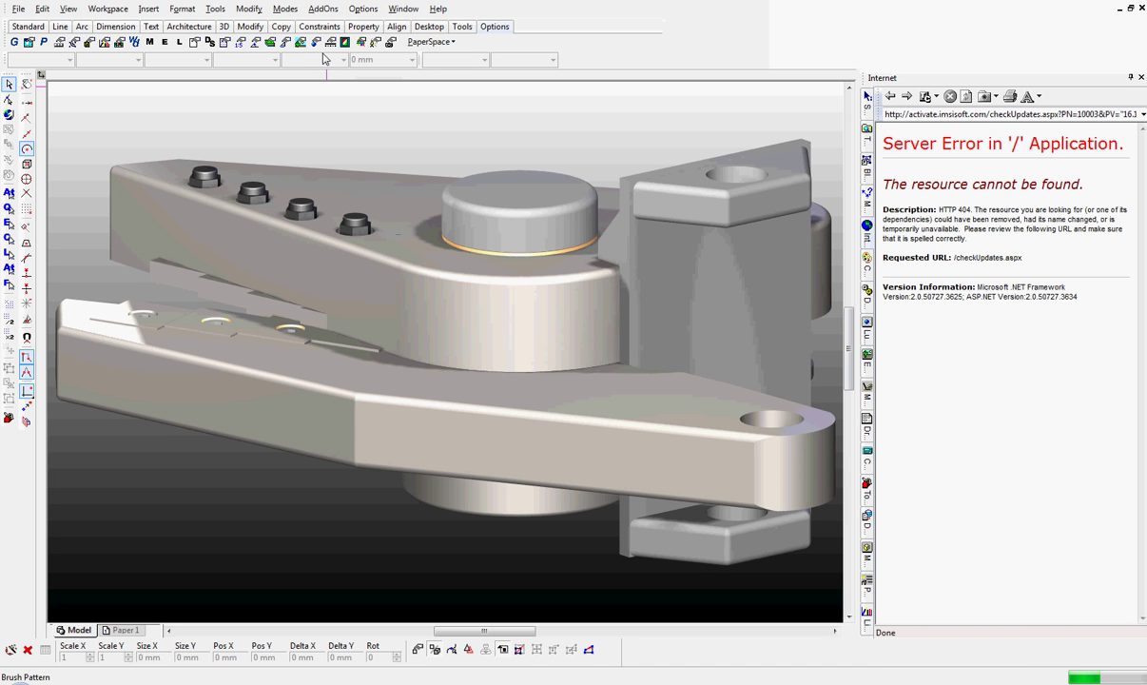
Step: Set the render scene environment to None
click(301, 44)
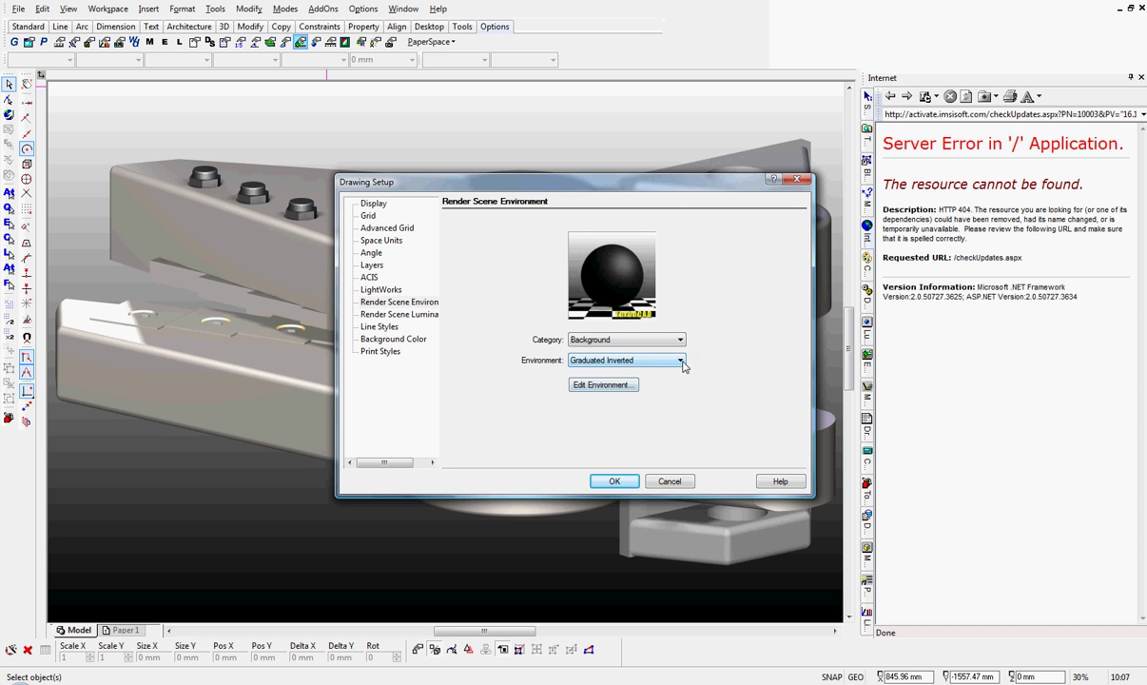
click(682, 360)
click(590, 373)
click(614, 484)
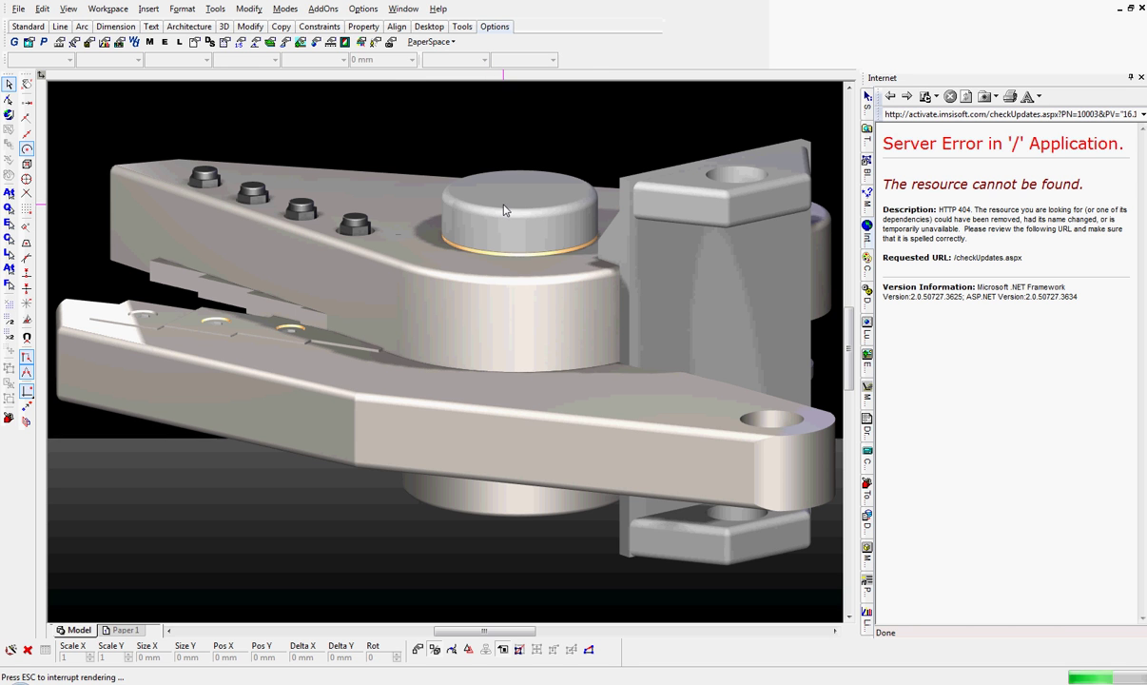
Step: Switch off all four POINT lights plus the AMBIENT light and HEADLIGHT in Lights Properties
click(375, 44)
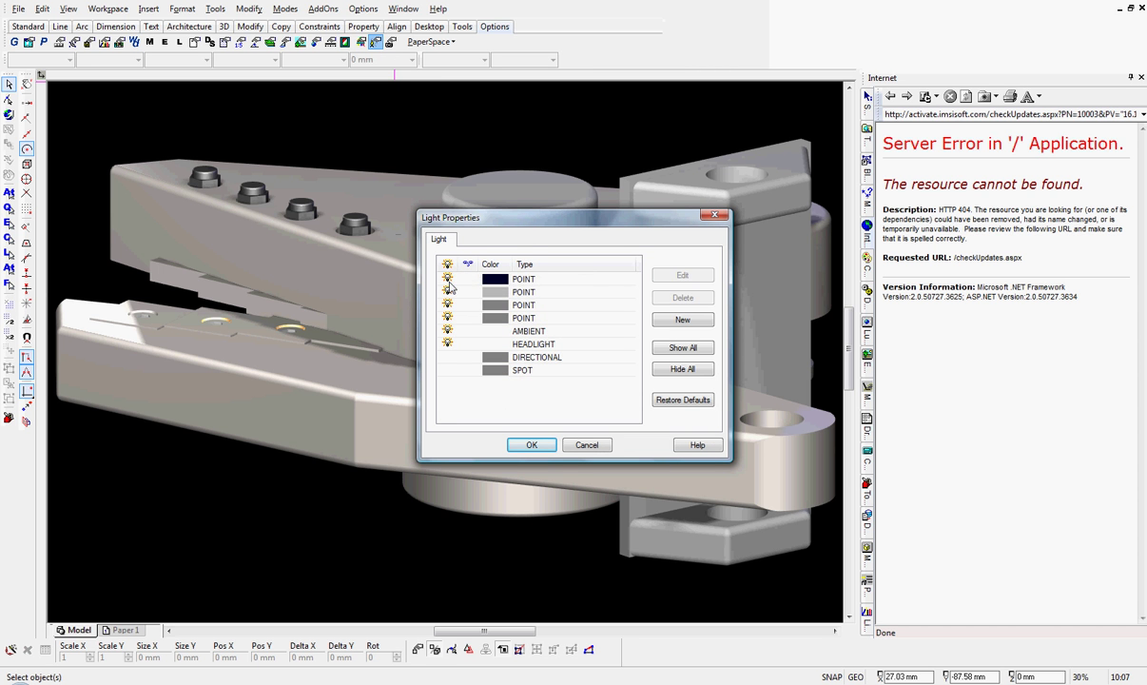
click(448, 278)
click(449, 292)
click(449, 305)
click(447, 319)
click(448, 332)
click(447, 346)
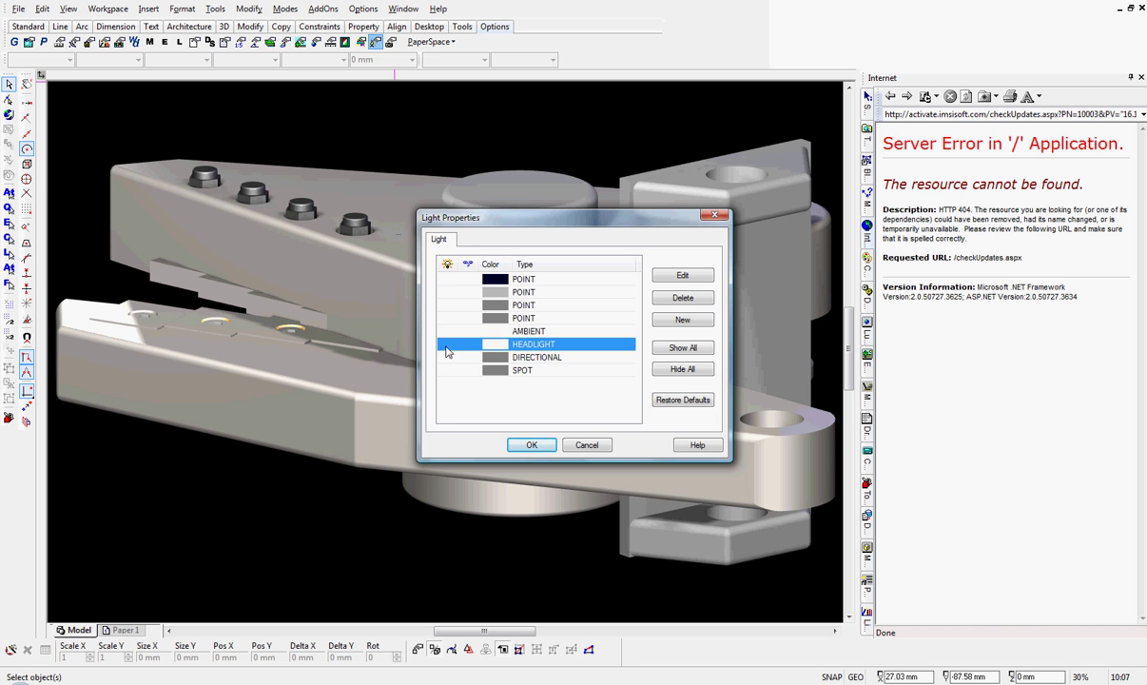
click(530, 449)
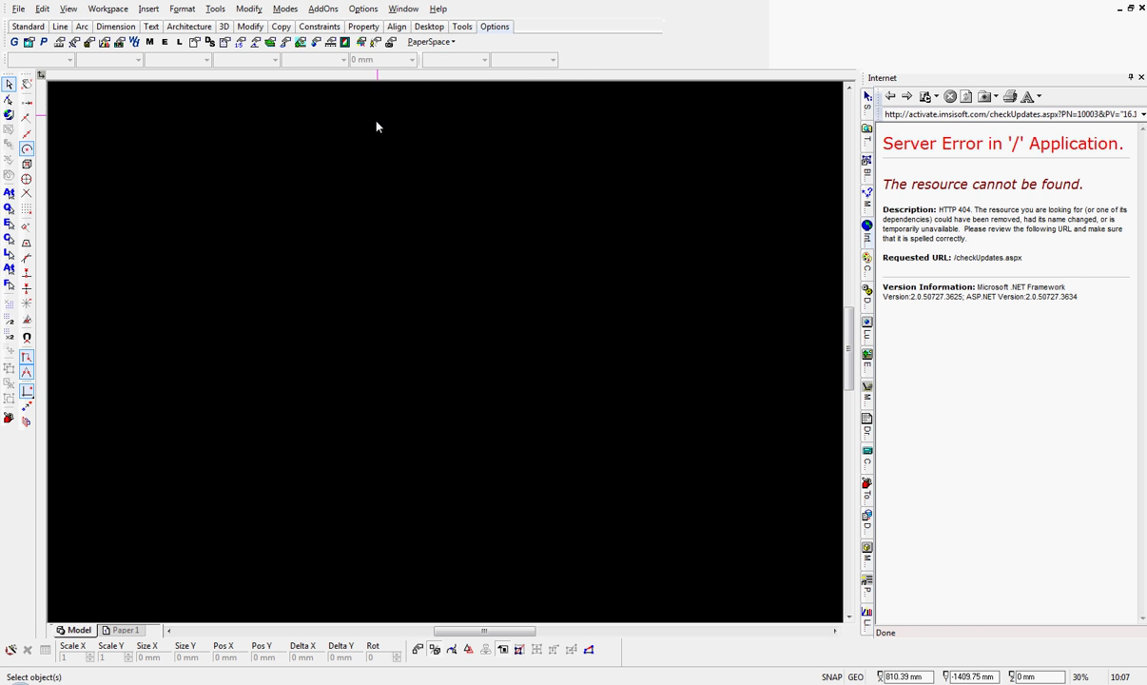
Step: Enable the SPOT light in Lights Properties, leaving every other light off
click(374, 42)
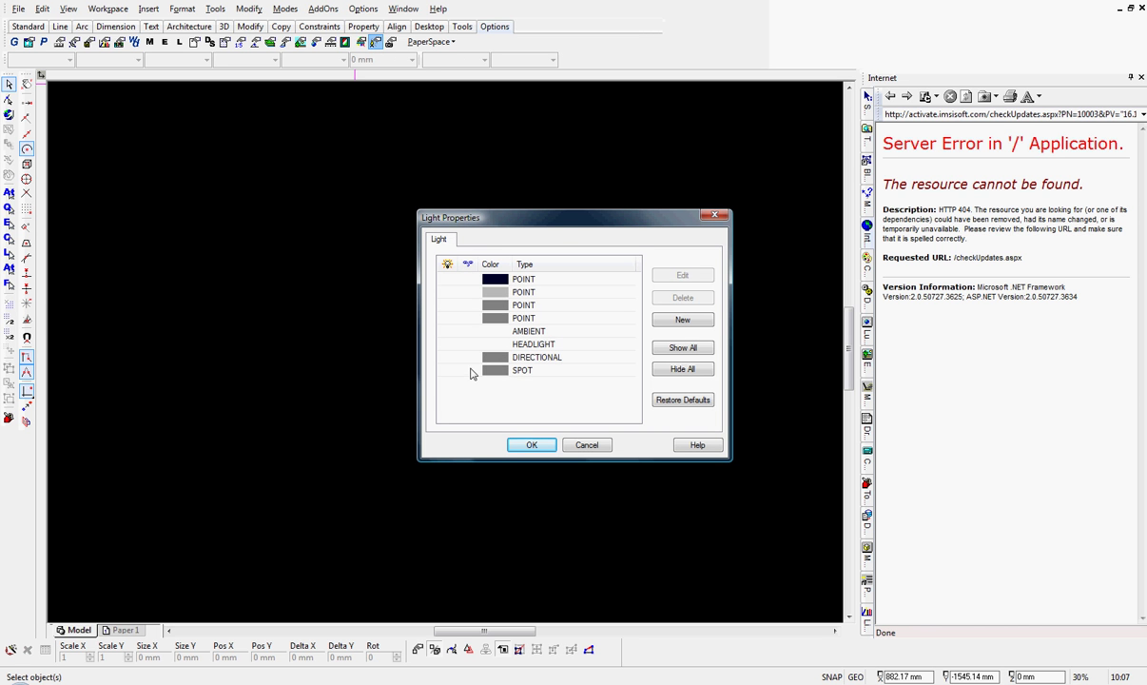
click(464, 373)
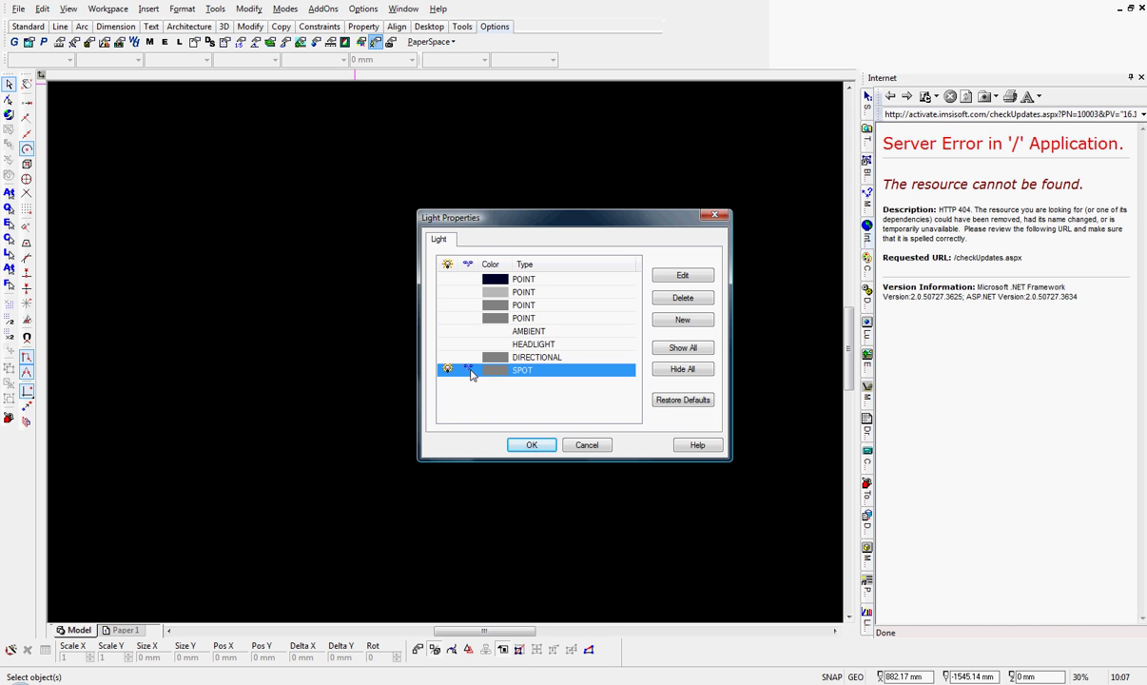
click(531, 445)
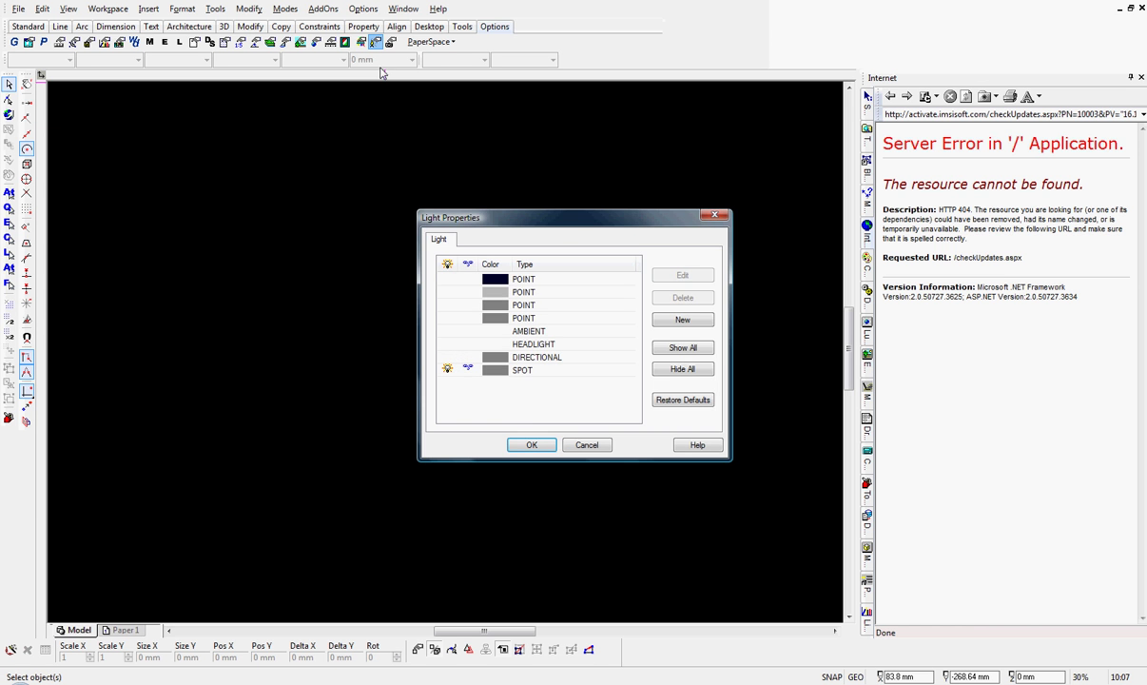
Step: Select the spot light glyph from the overlapping-objects popup, dismissing the Part choices with None
click(531, 445)
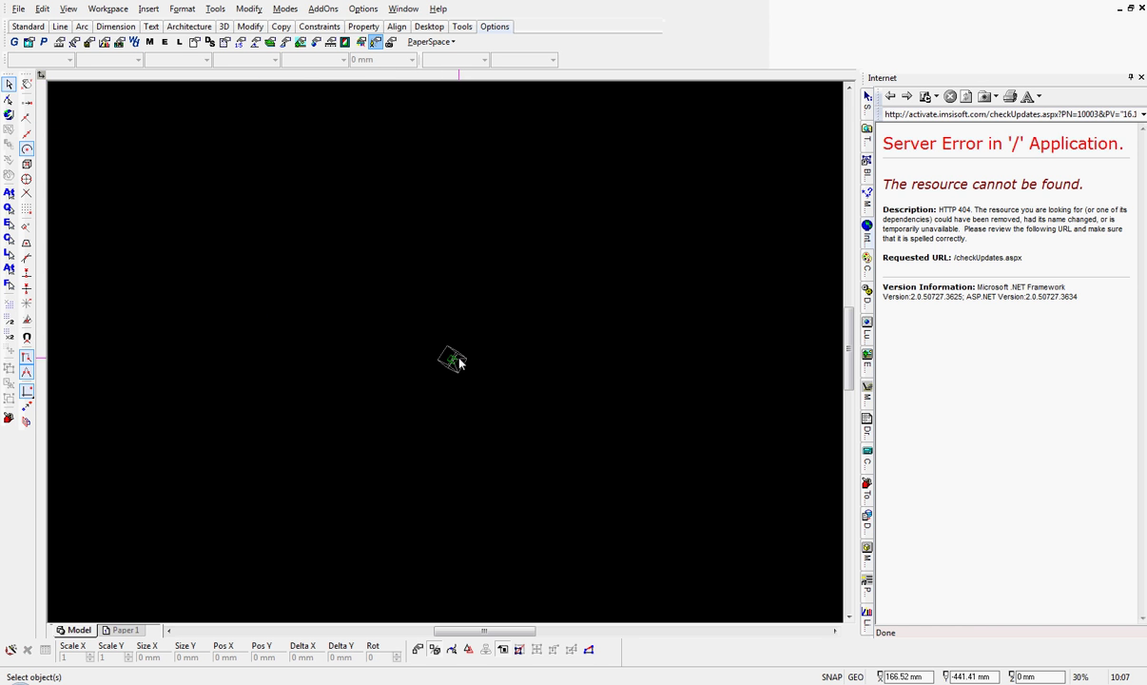
click(456, 361)
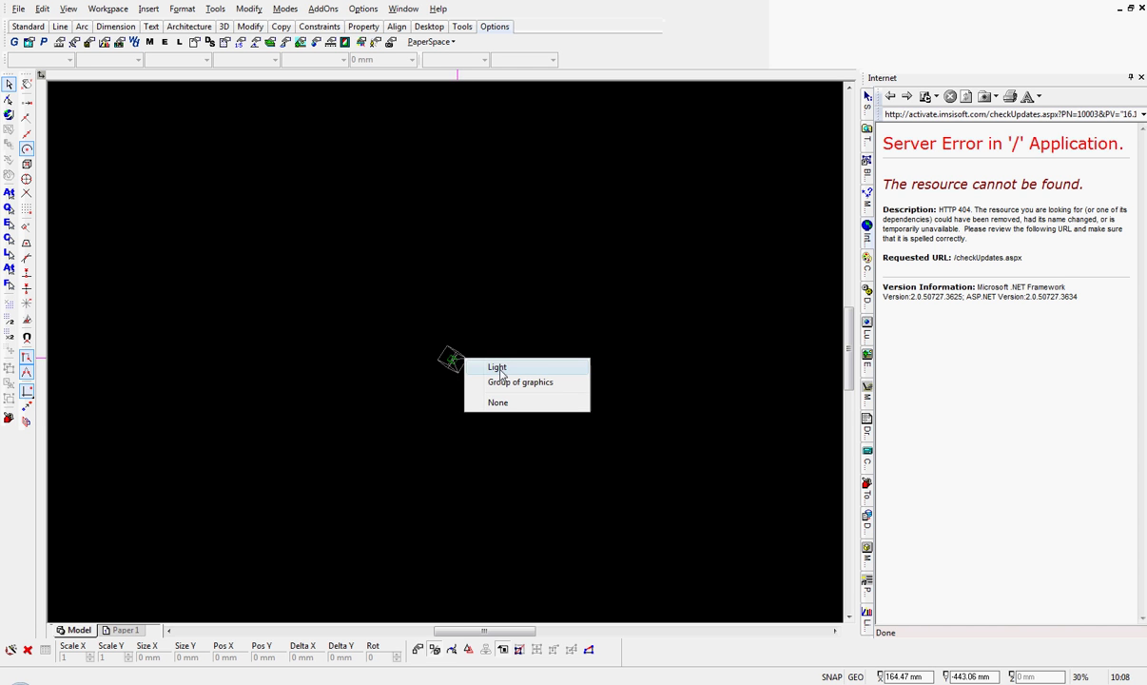
click(497, 368)
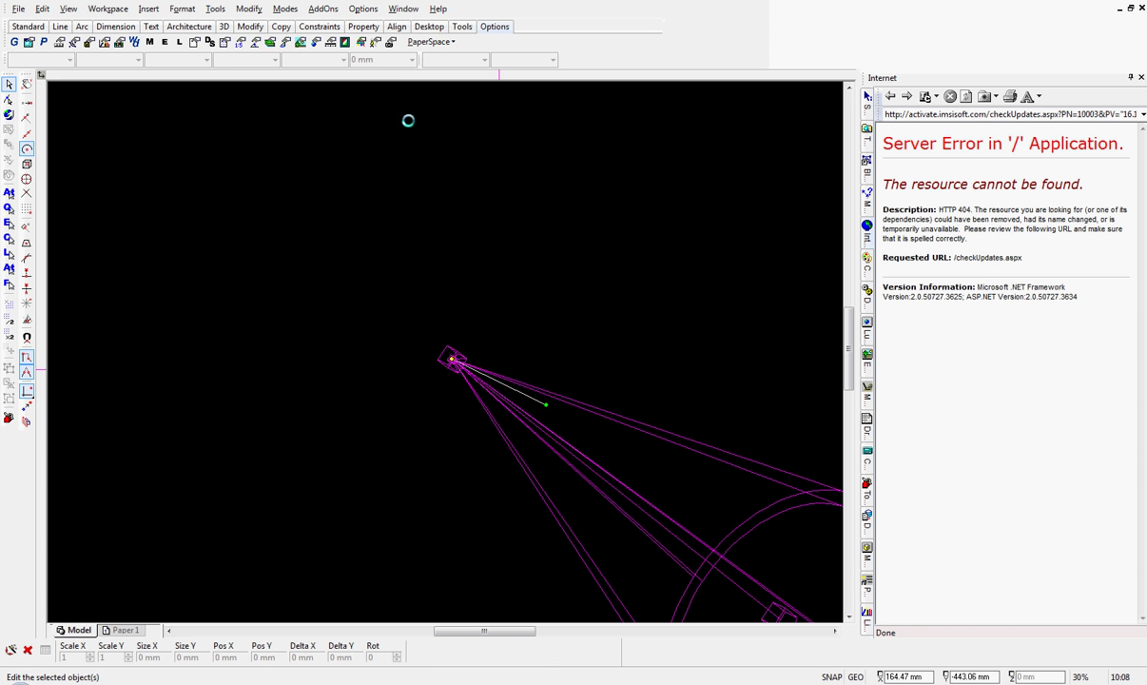
right_click(536, 262)
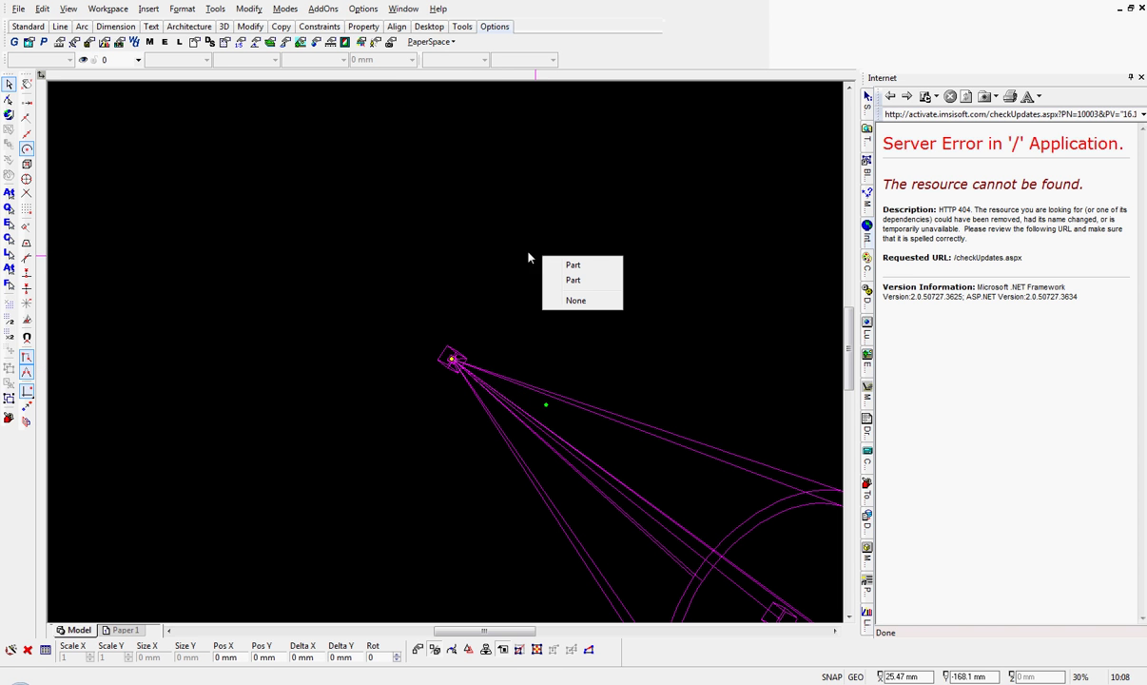
click(569, 300)
right_click(582, 302)
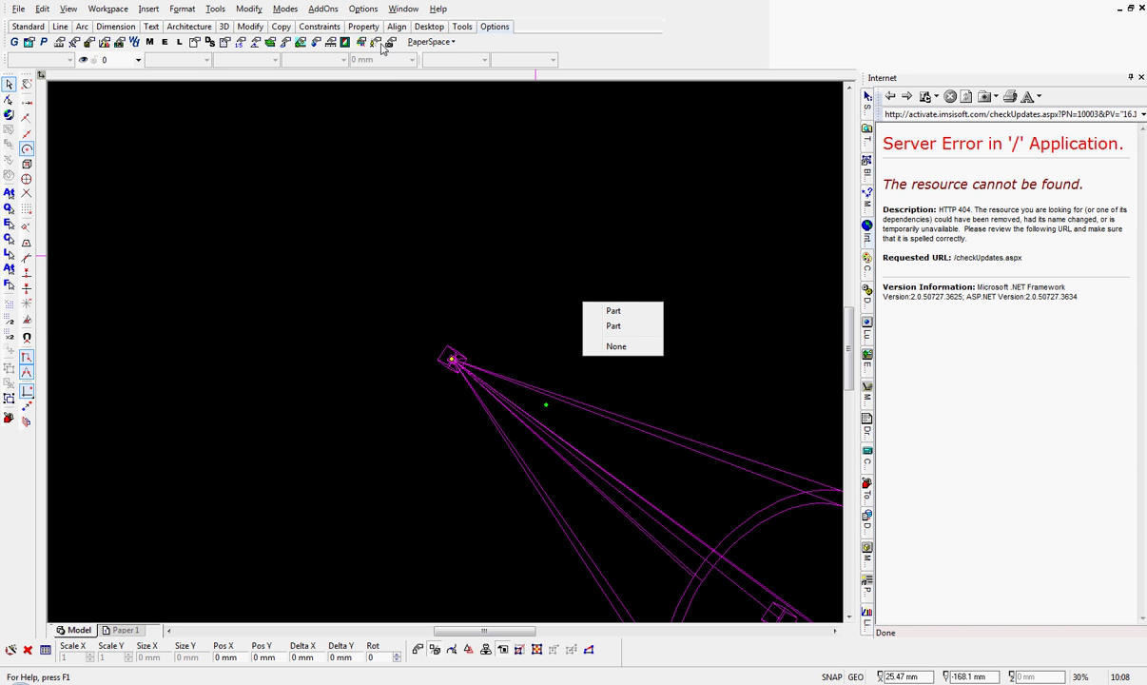
click(370, 43)
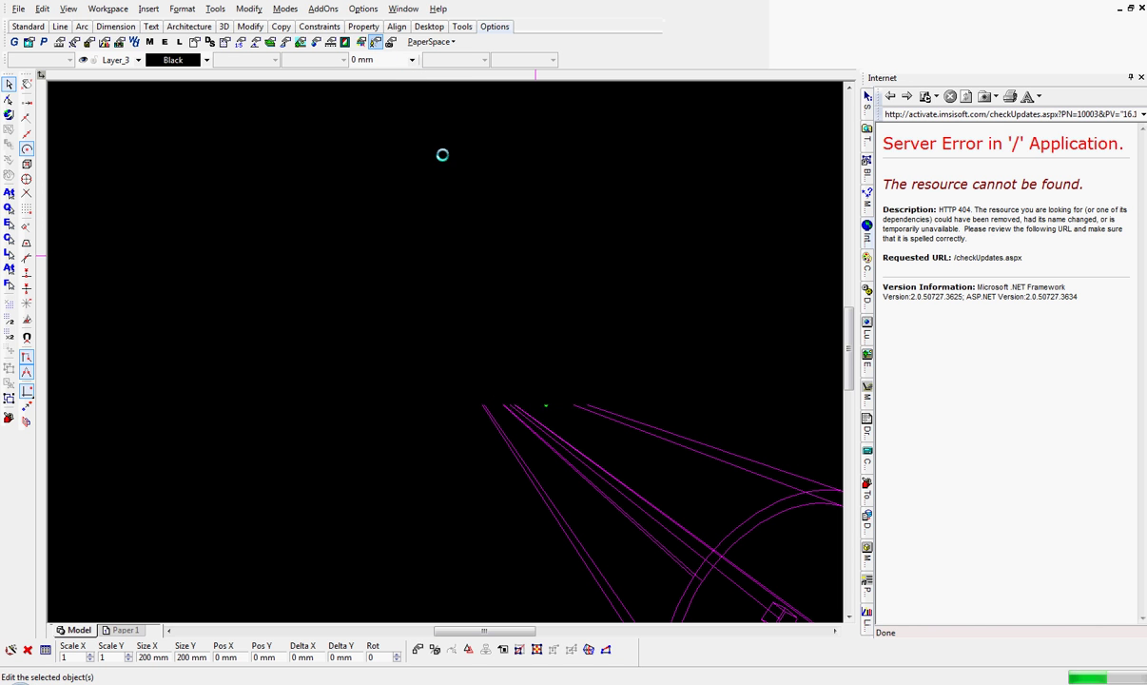
Step: Re-enable the HEADLIGHT in Lights Properties, then clear the selection
click(377, 44)
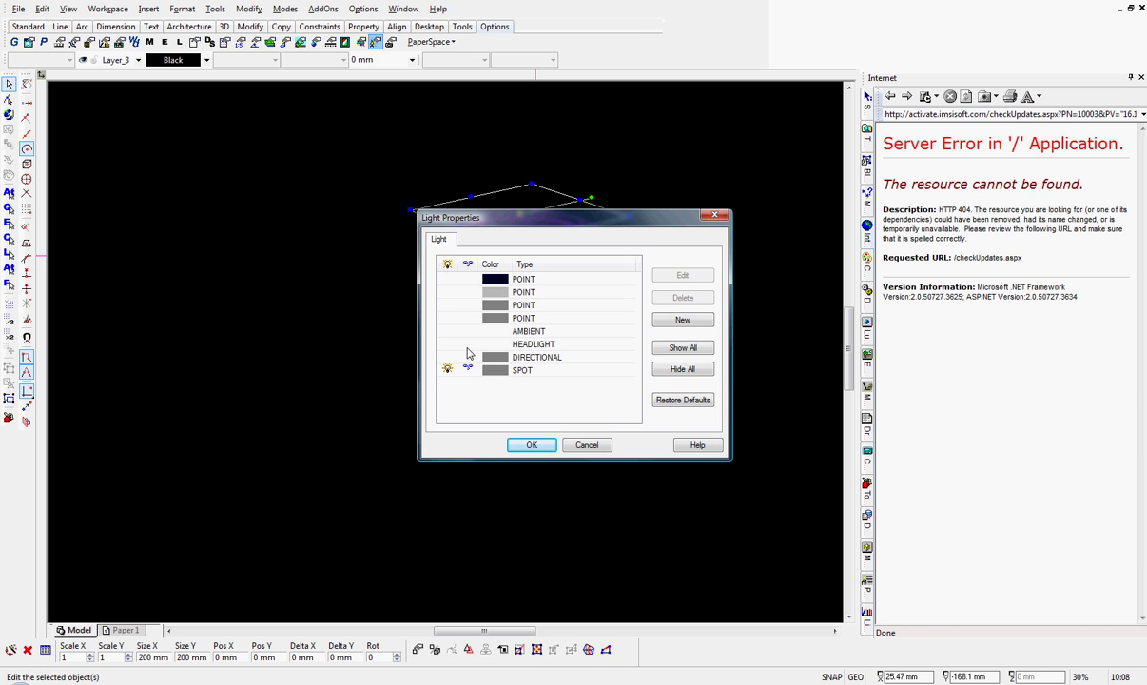
click(448, 344)
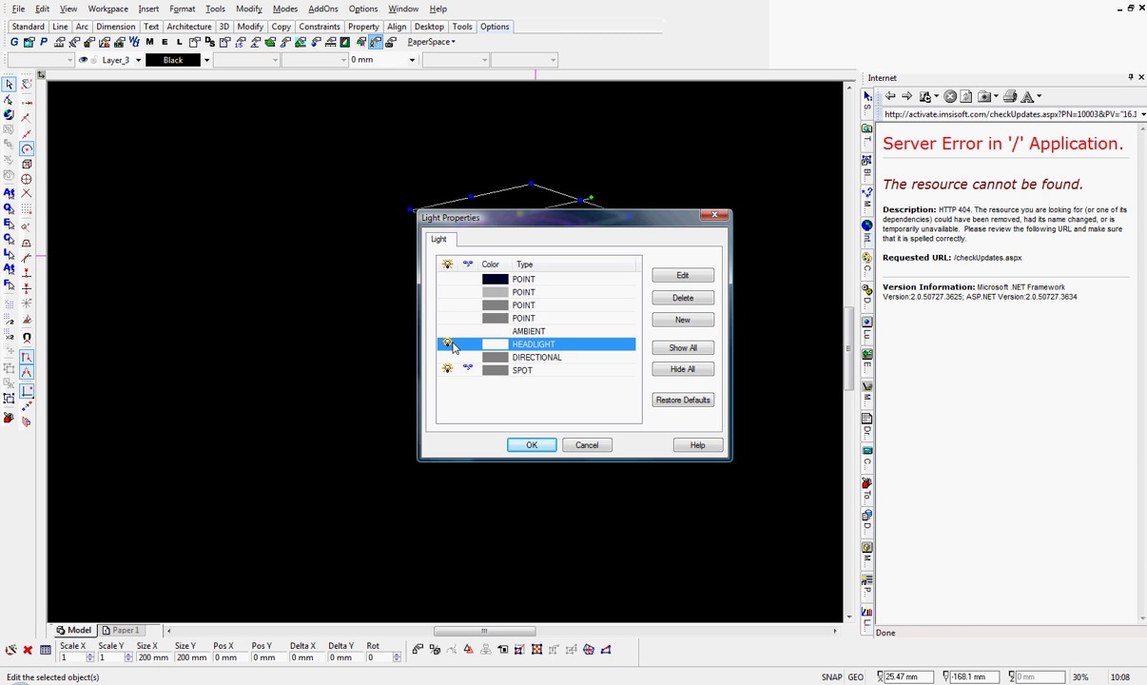
click(532, 444)
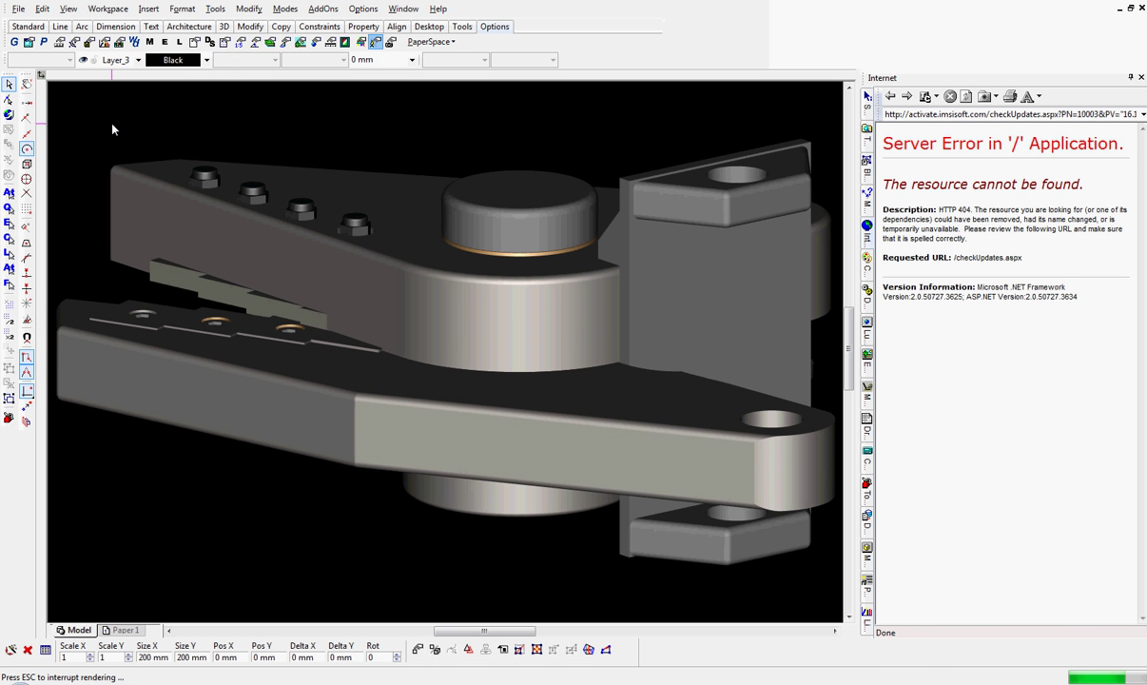
key(Escape)
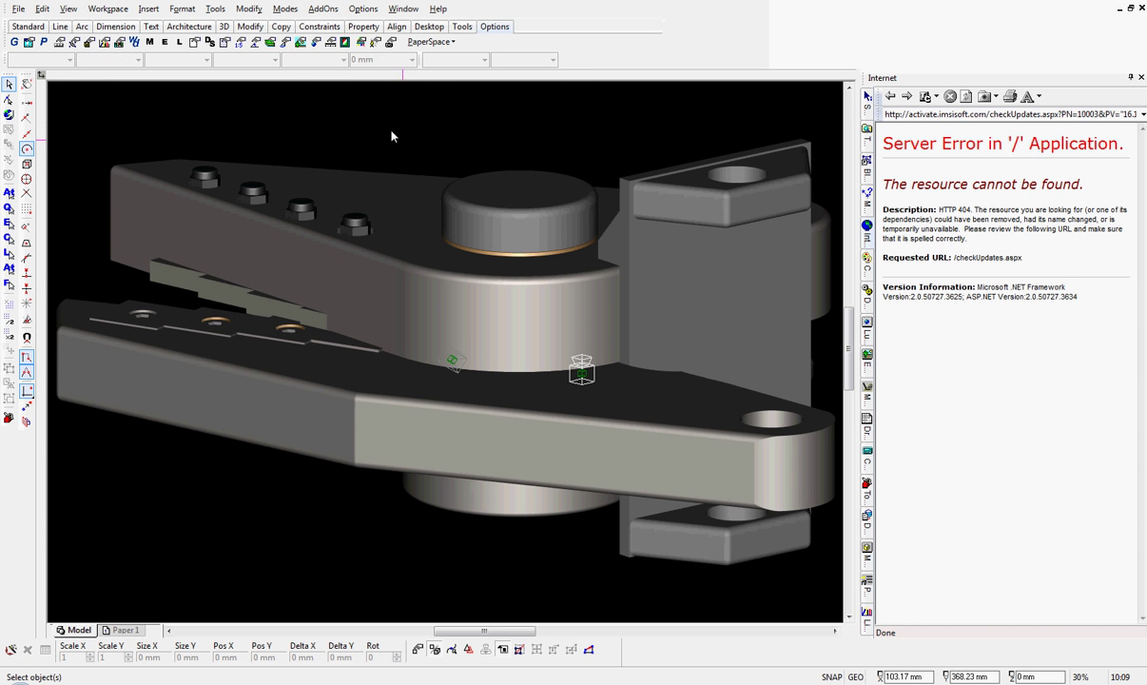
Step: Enable the DIRECTIONAL light in Lights Properties
click(376, 43)
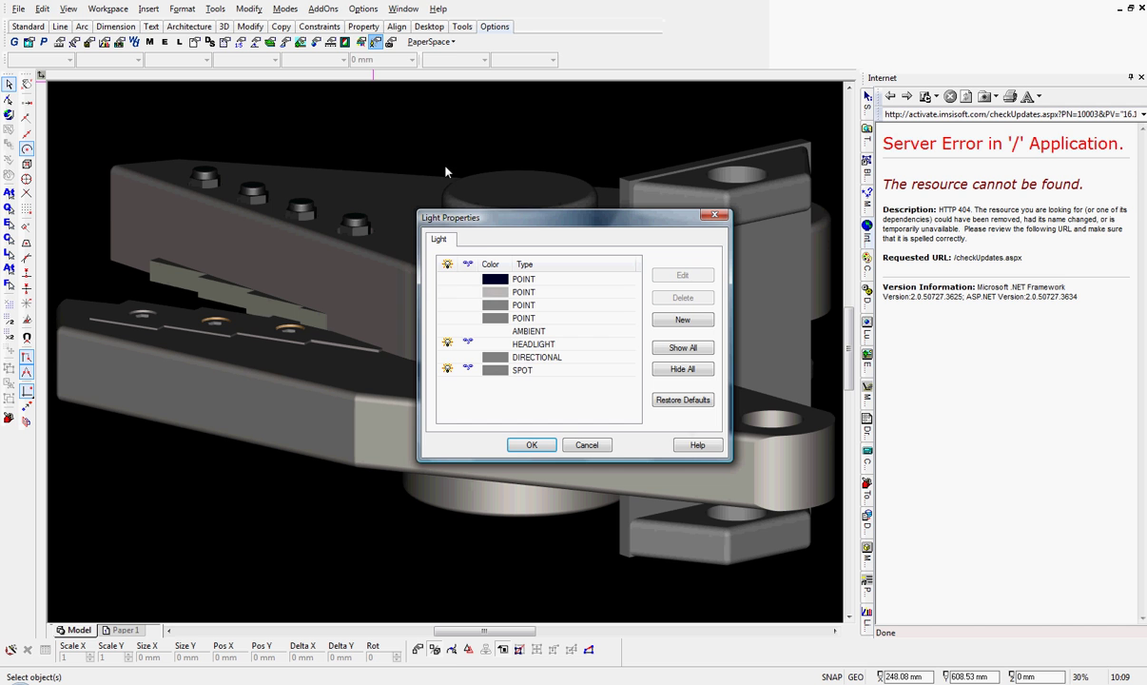
click(459, 358)
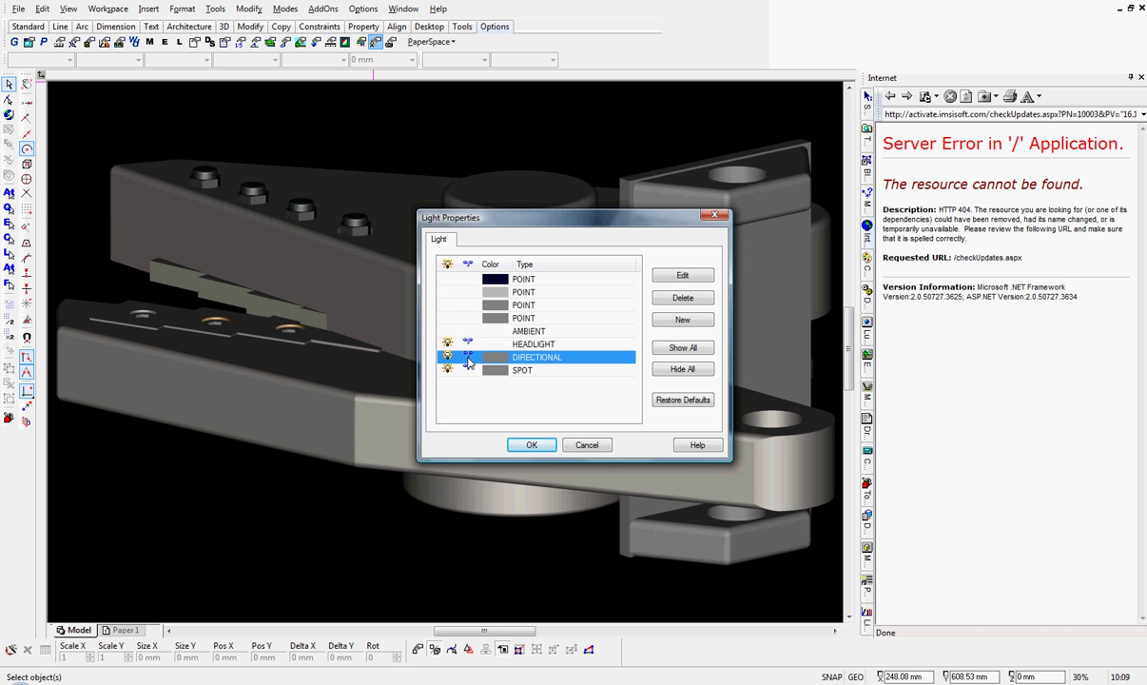
click(532, 445)
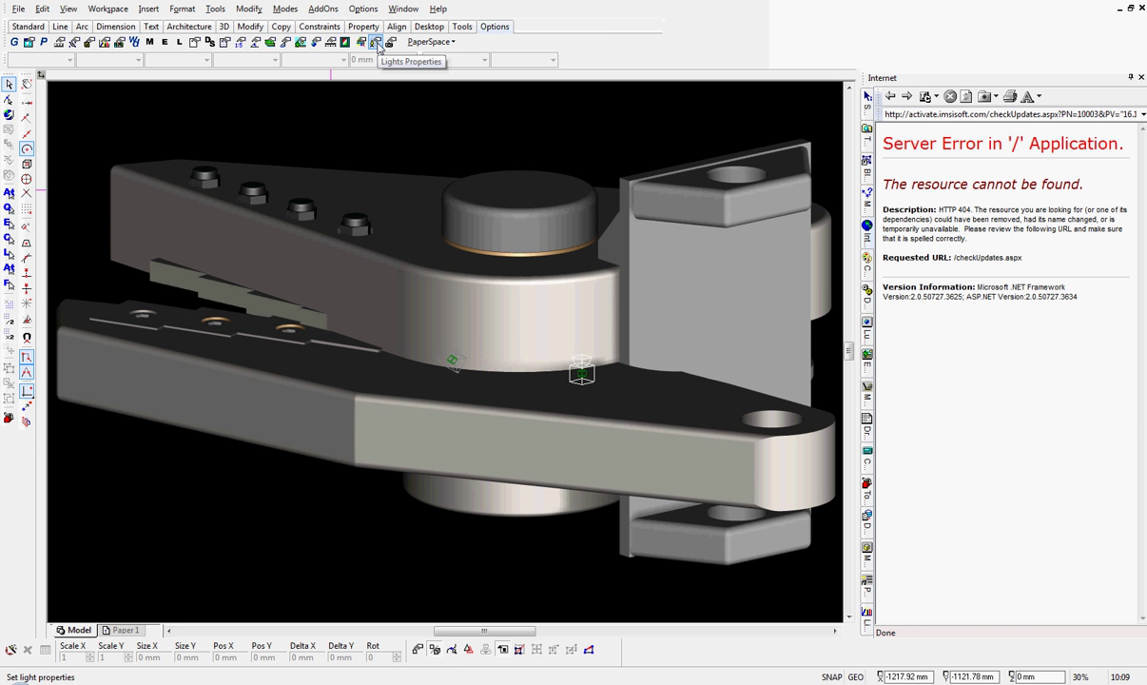
Step: Enable the AMBIENT light in Lights Properties
click(376, 43)
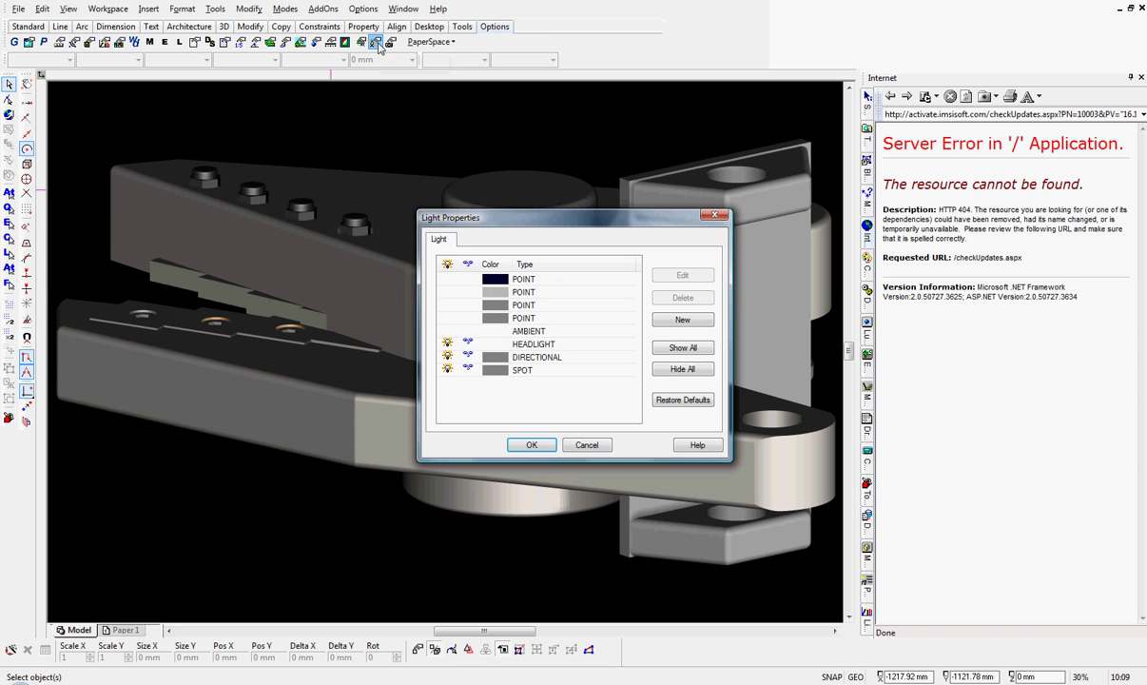
click(443, 330)
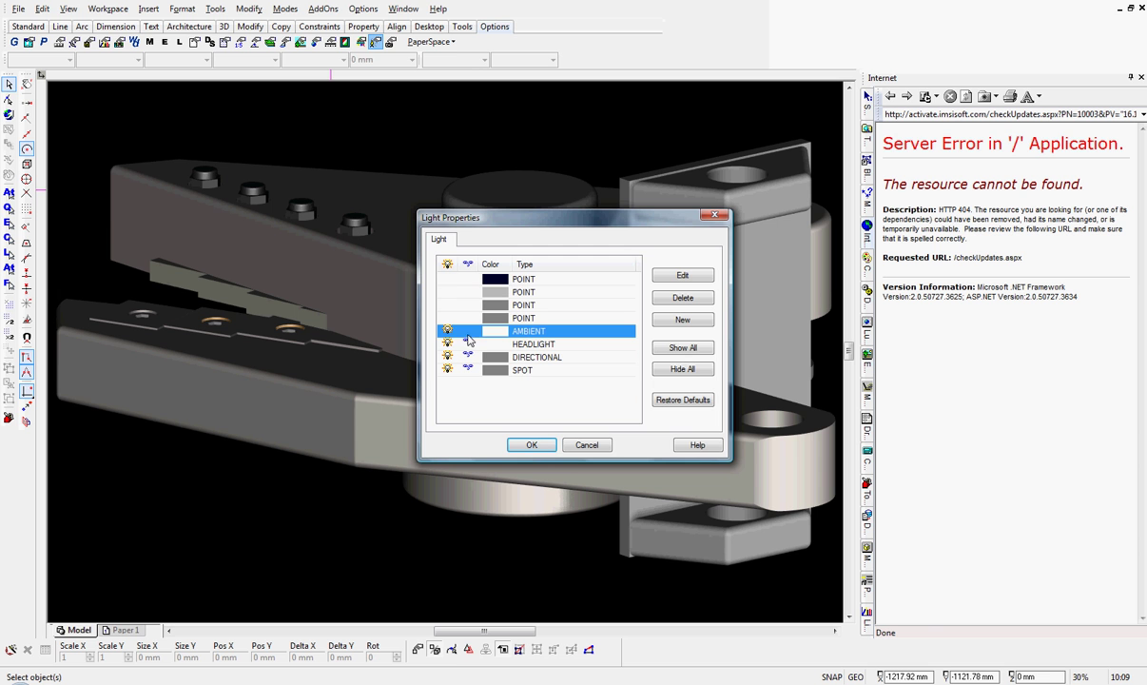
click(531, 445)
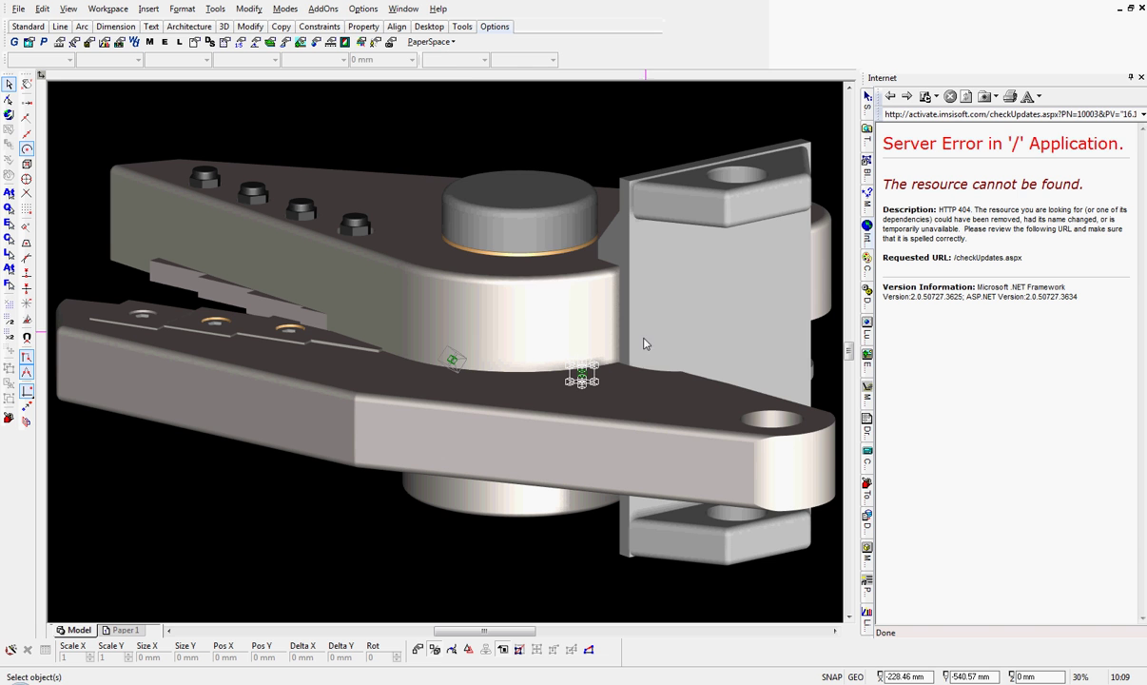
Step: Enable the fourth POINT light in Lights Properties
click(377, 44)
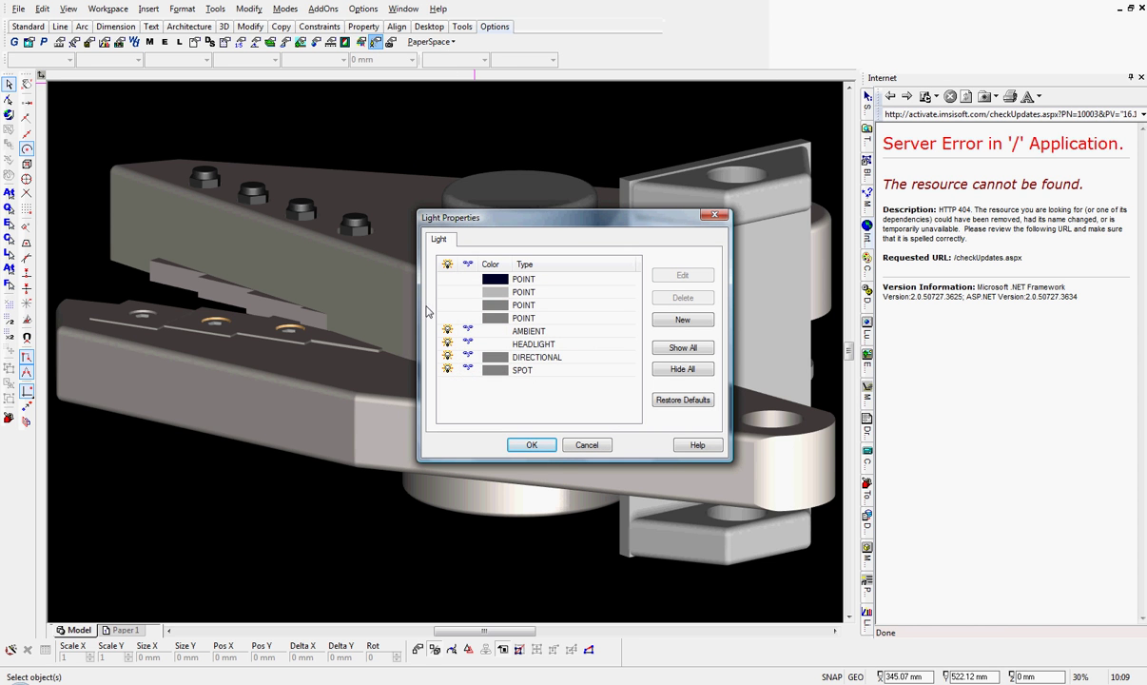
click(445, 317)
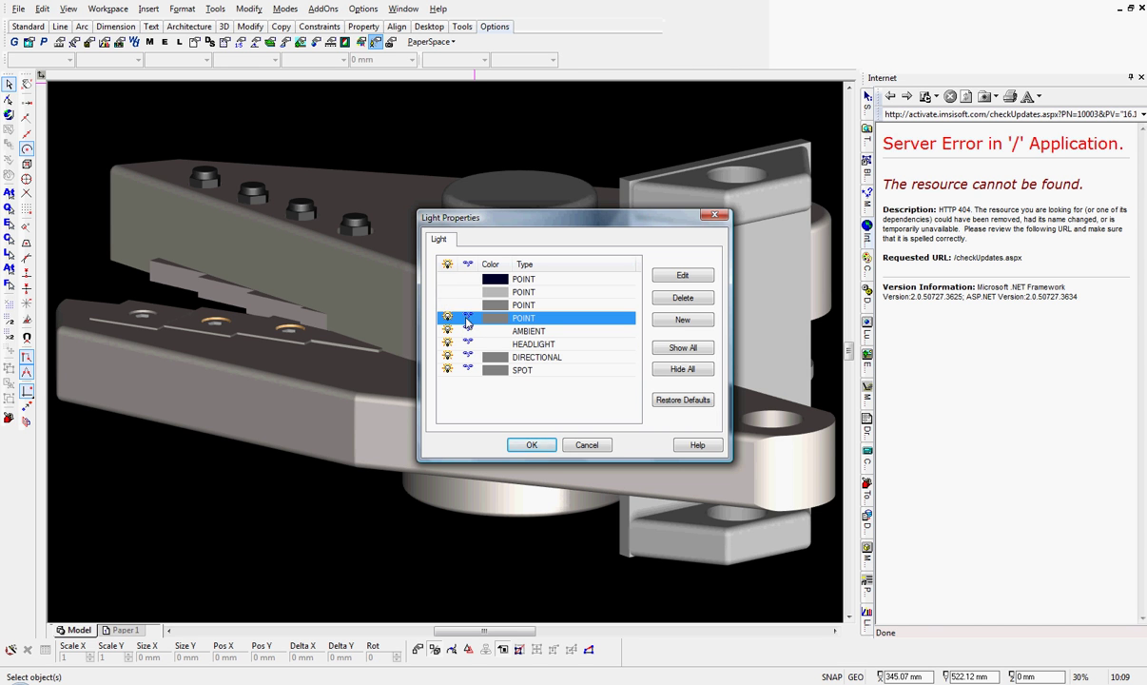
click(533, 445)
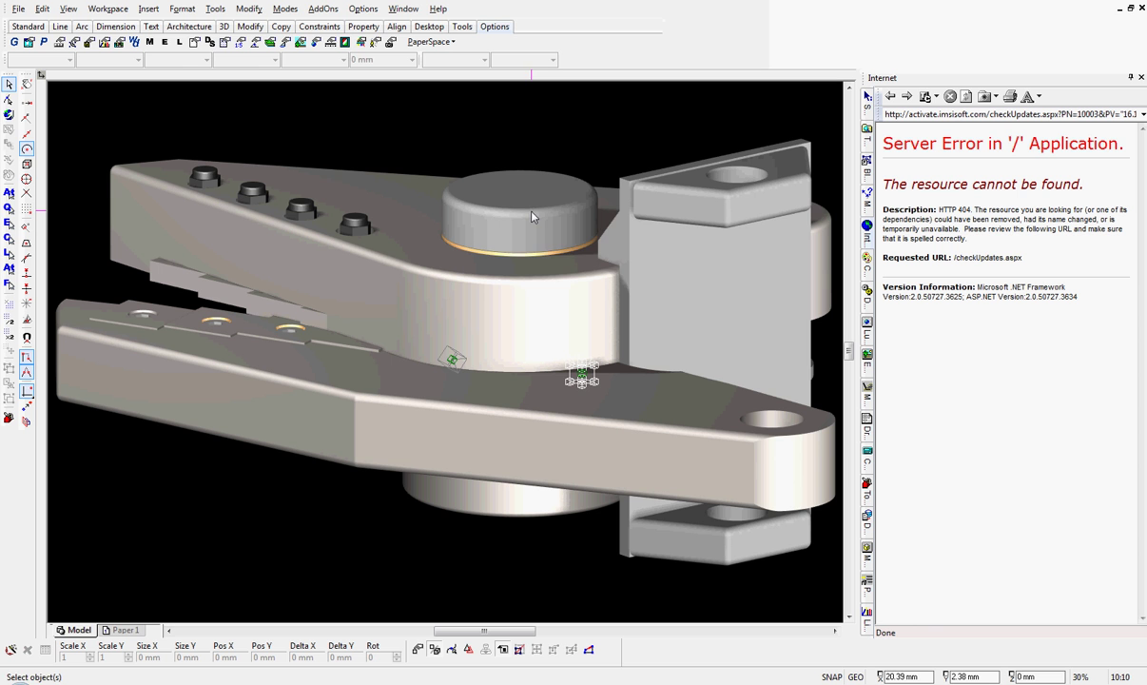
Step: Select the top cylinder as a Part, then select the top-left bolt on the upper arm
mouse_move(530, 218)
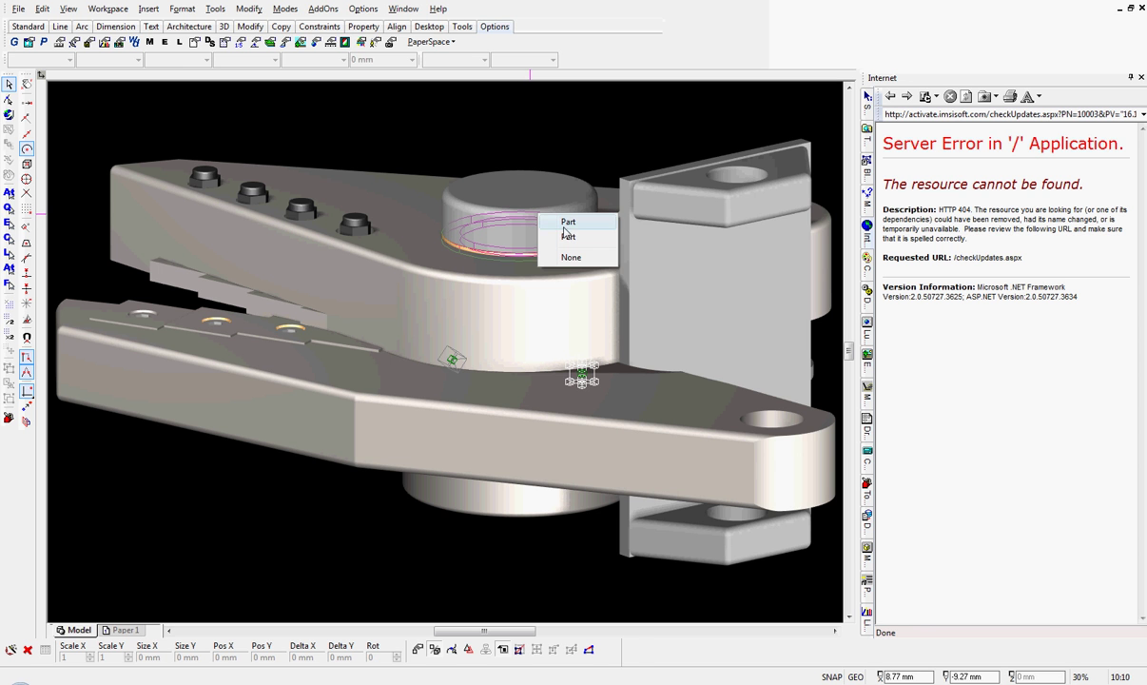
click(567, 223)
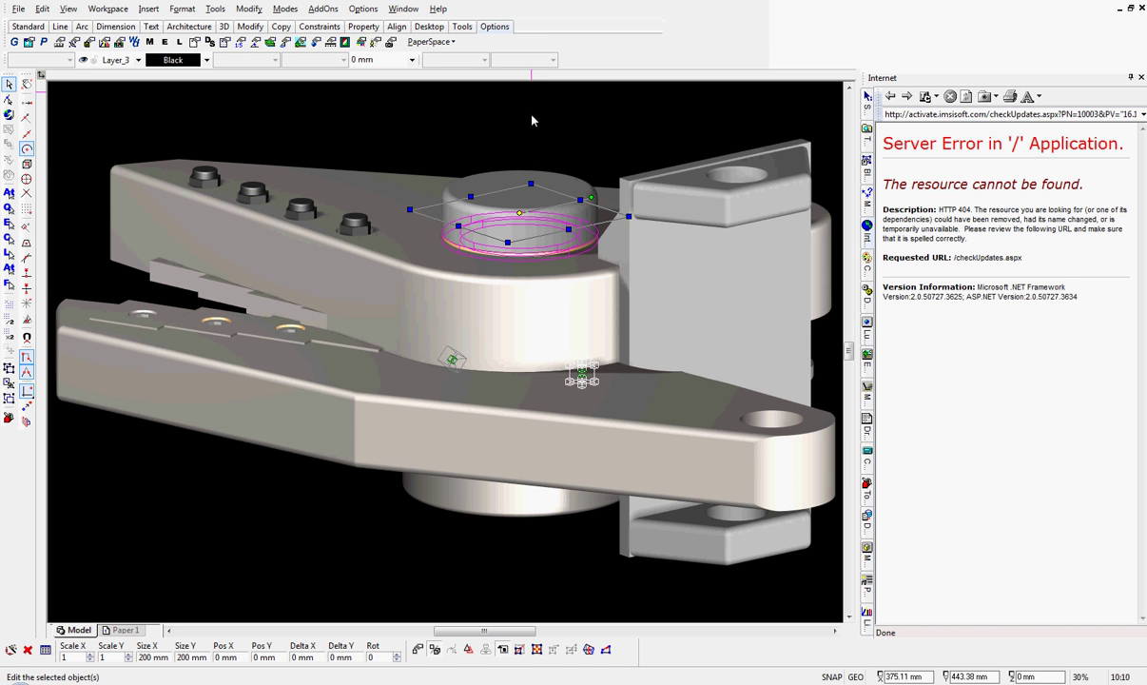
click(376, 42)
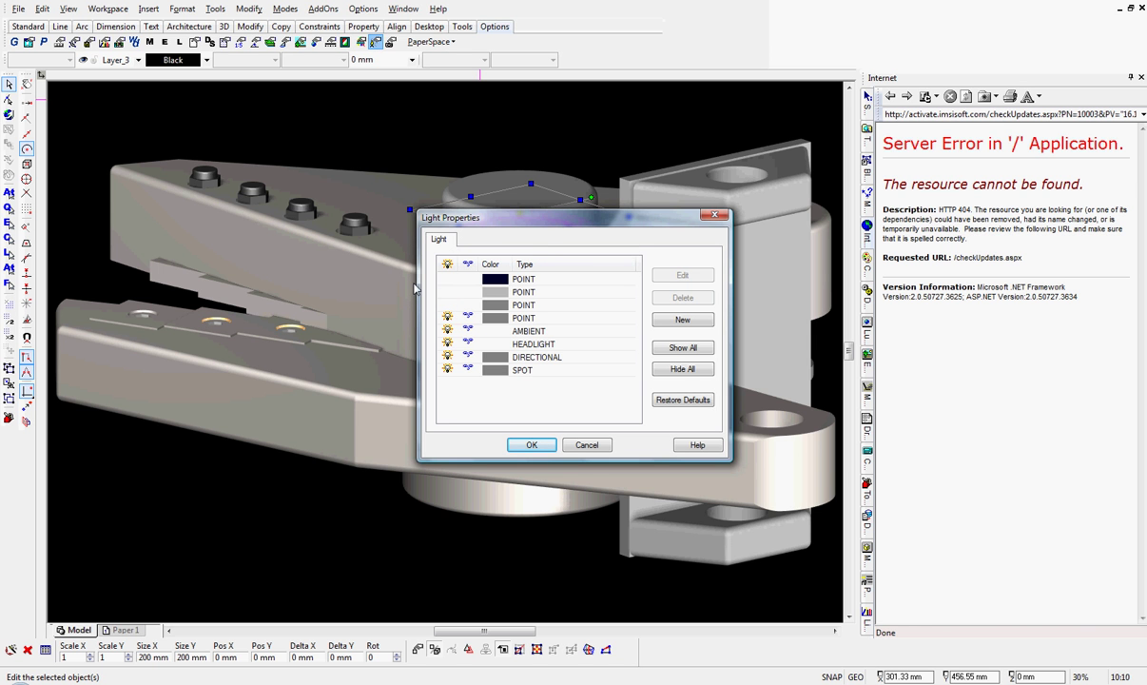
click(553, 445)
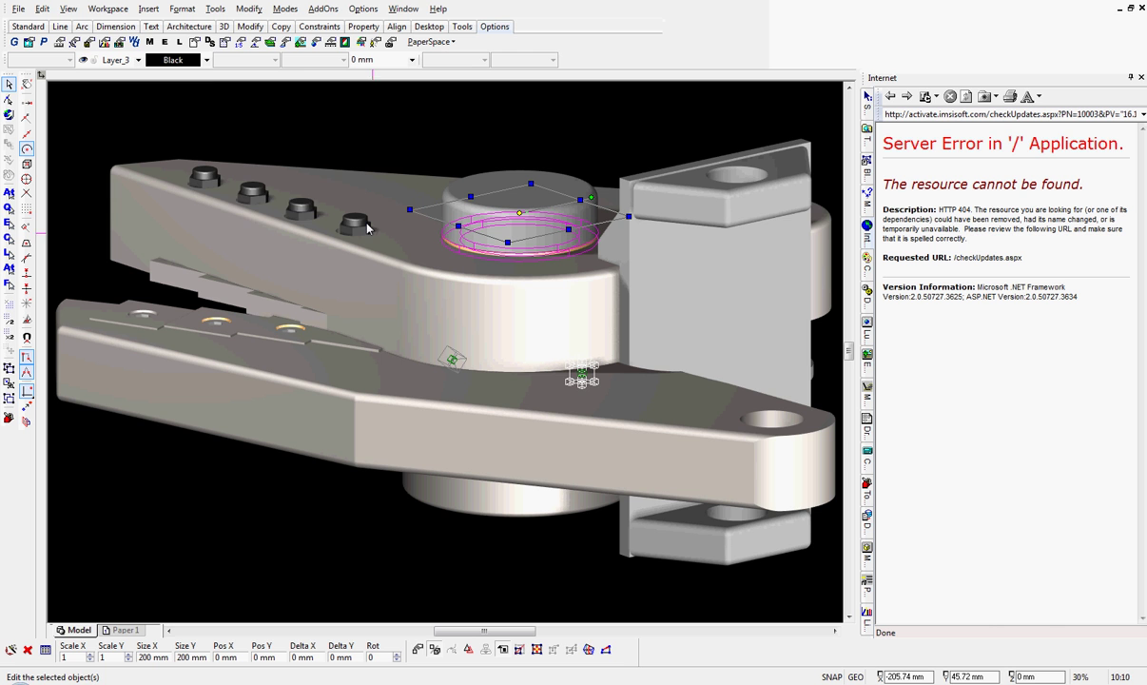
click(218, 182)
click(249, 204)
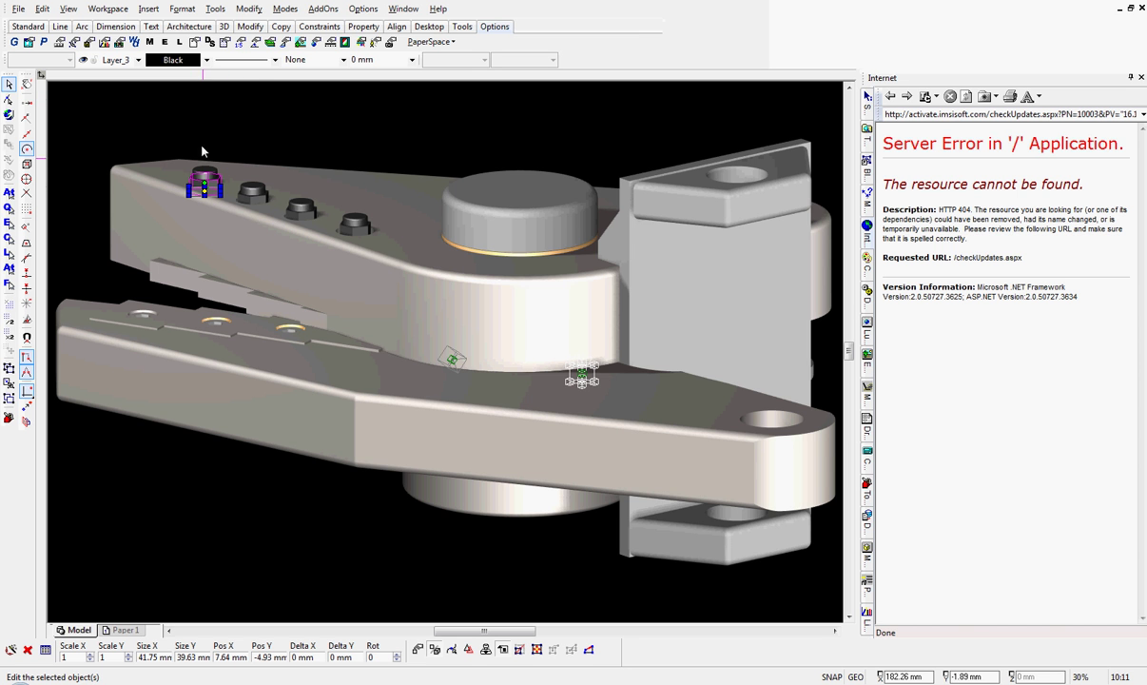
Step: Enable the third, second and first POINT lights, then deselect the bolt
click(375, 42)
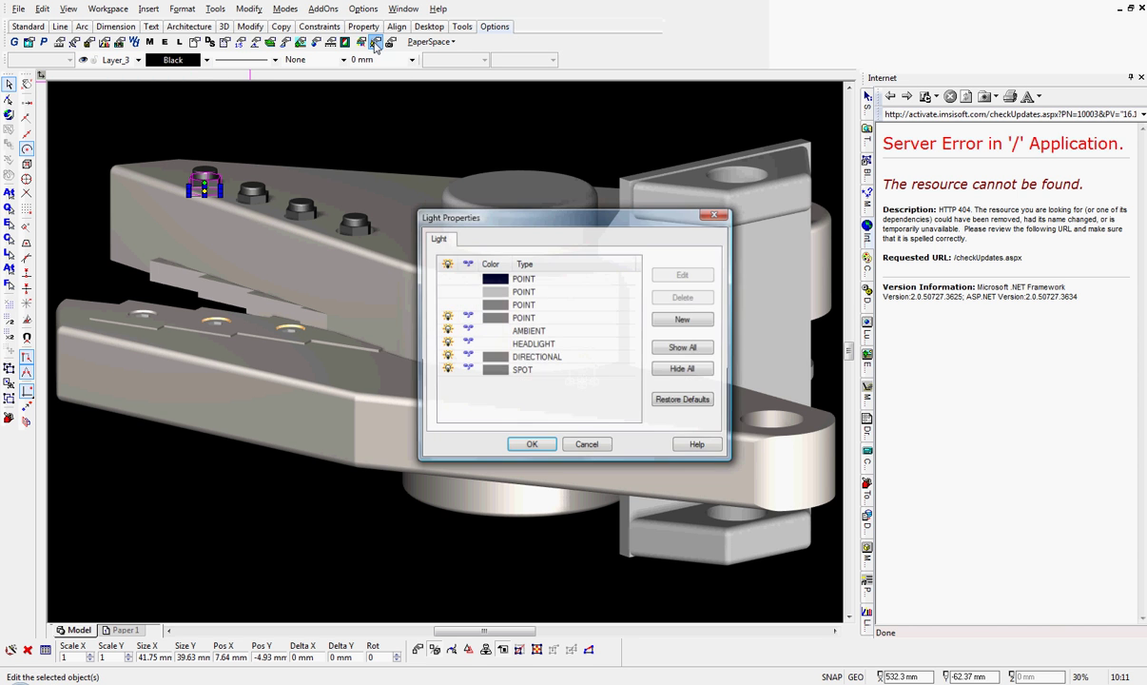
click(449, 305)
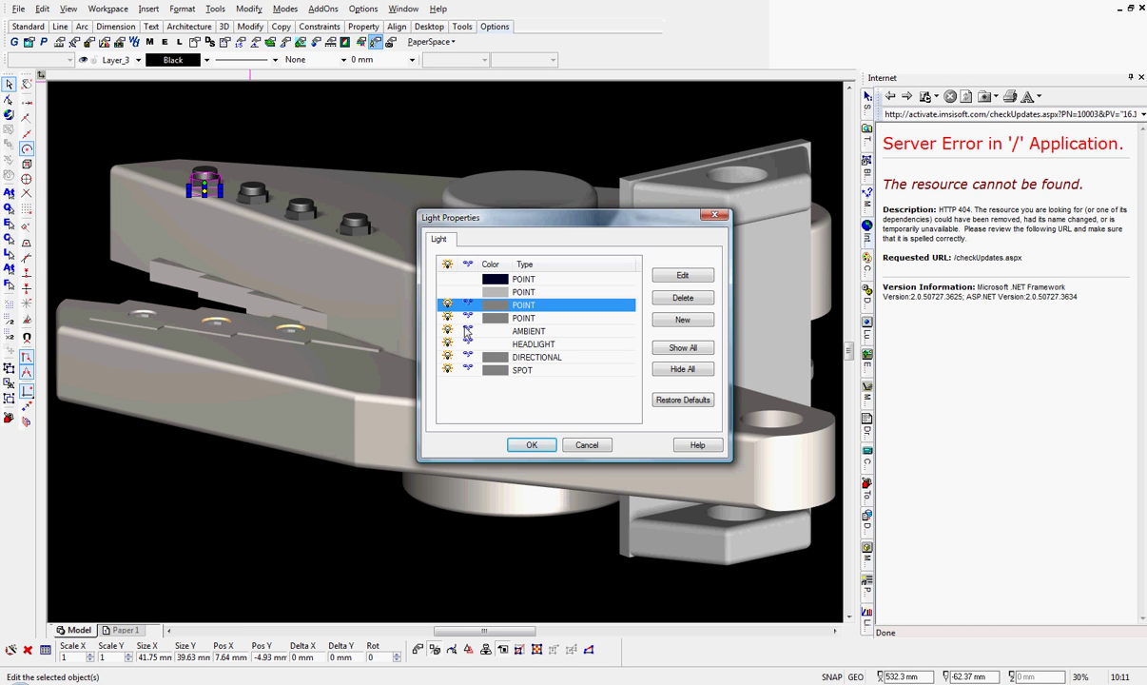
click(534, 444)
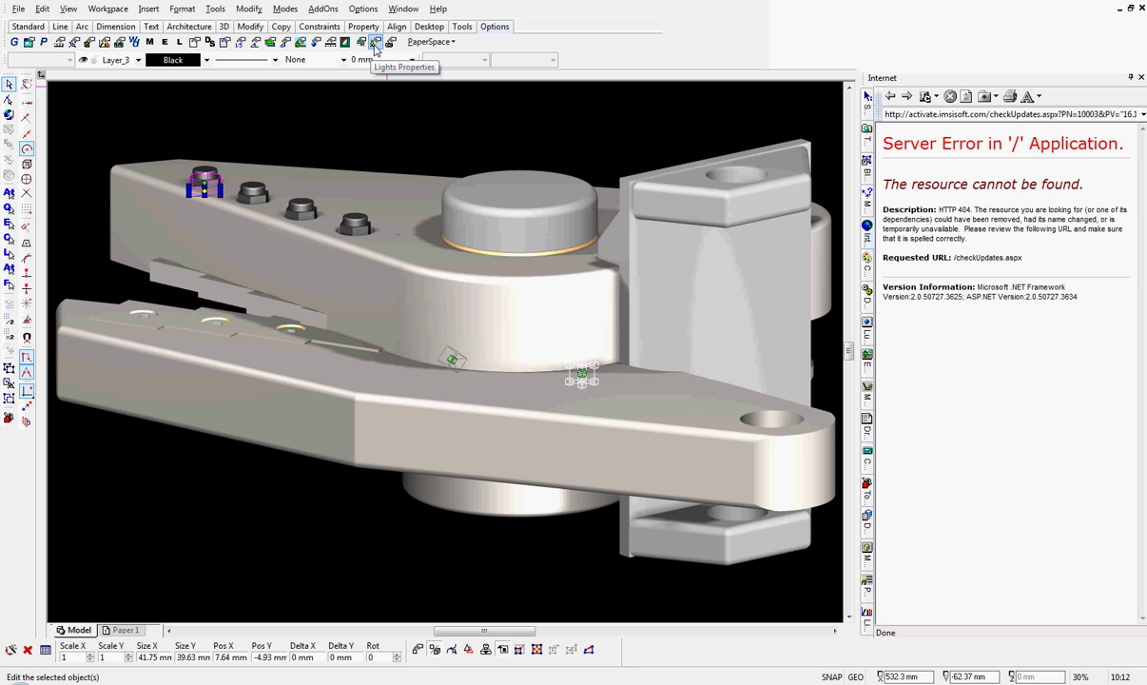
click(376, 44)
click(447, 294)
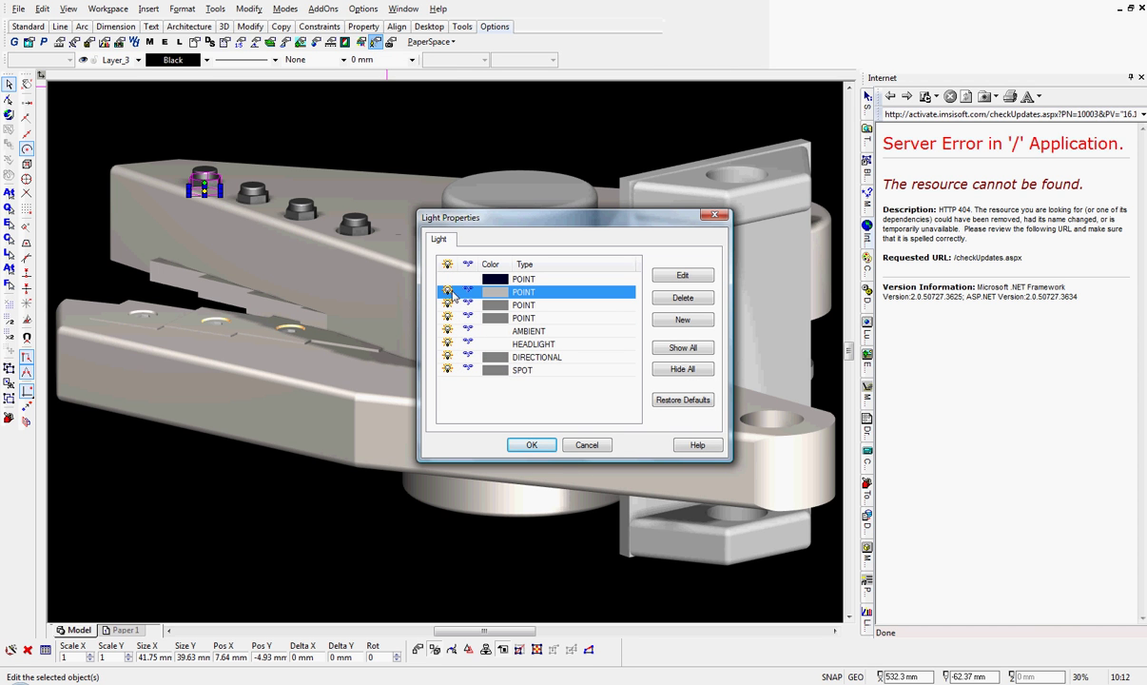
click(456, 280)
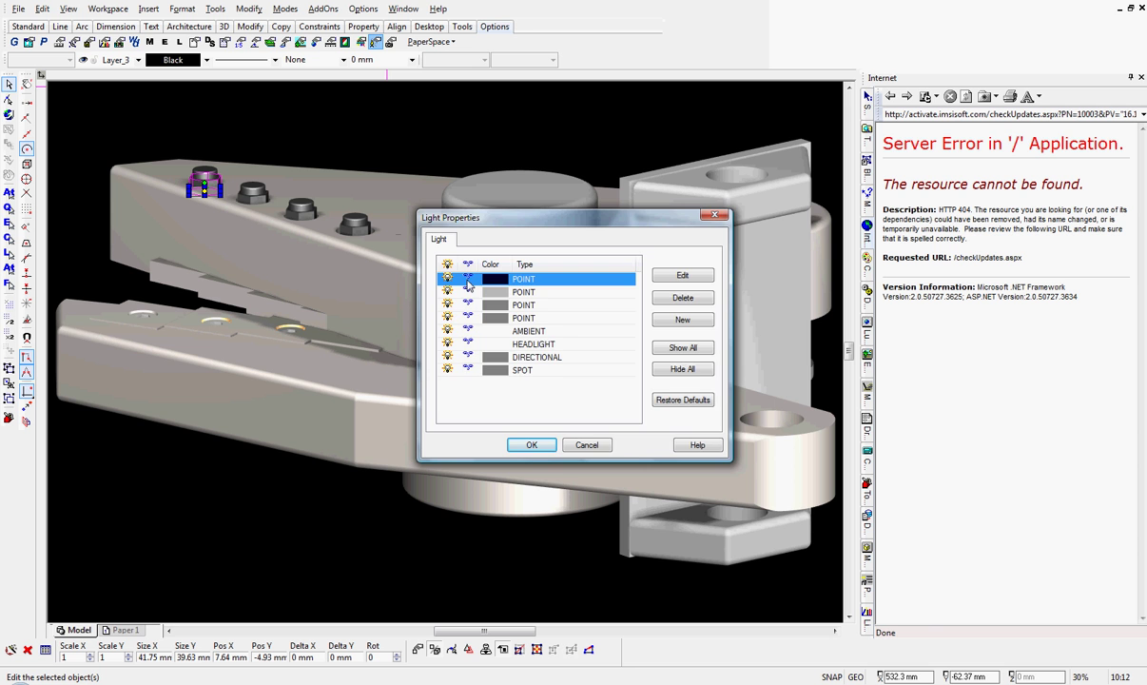
click(531, 445)
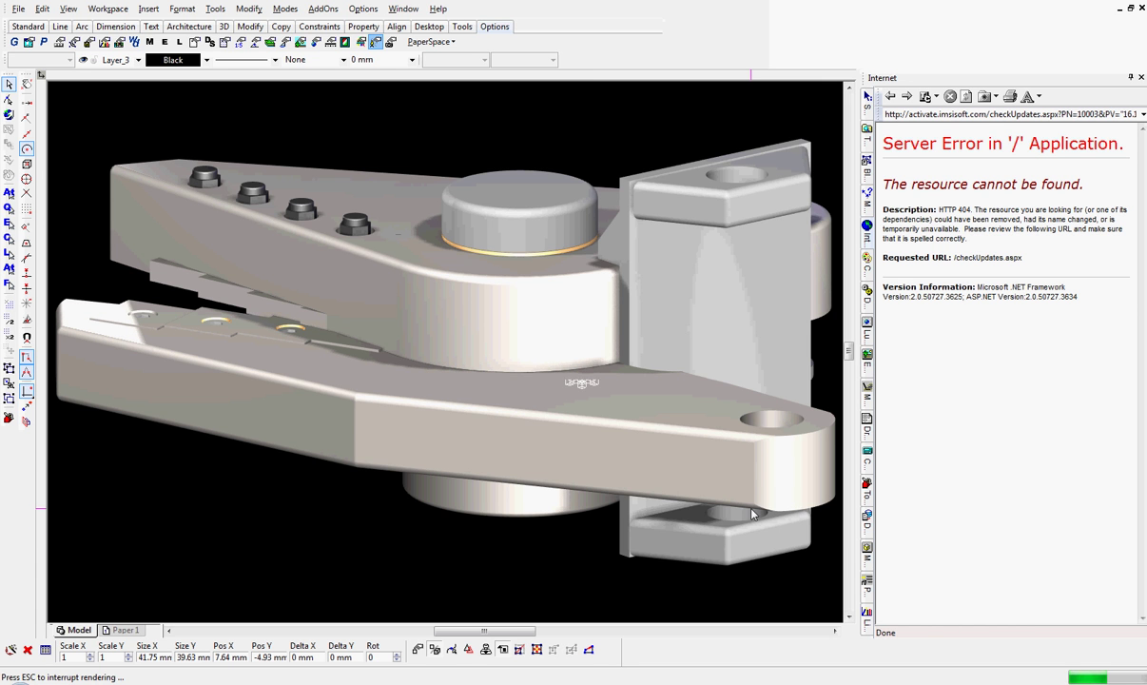
click(386, 140)
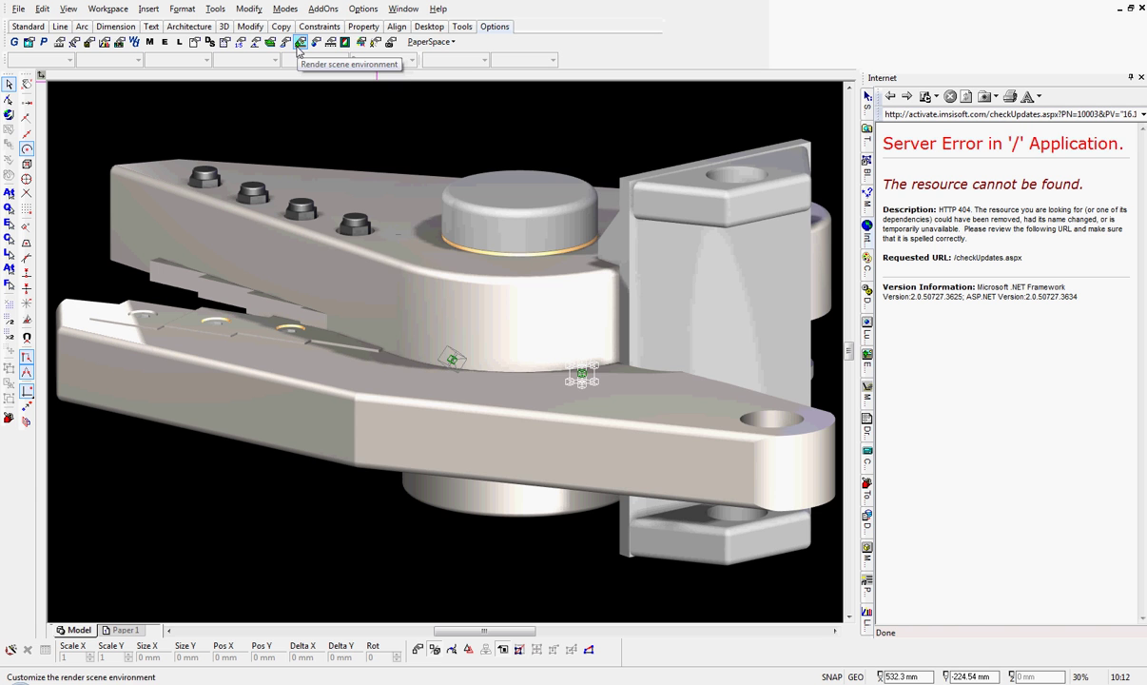
click(301, 43)
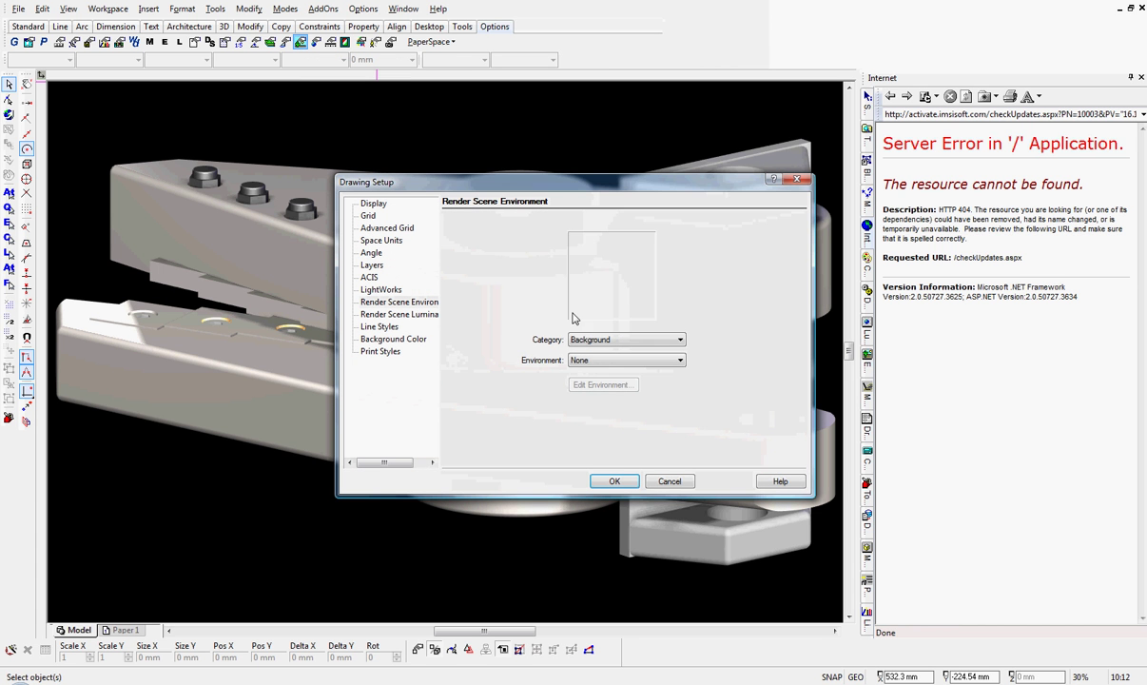
click(680, 361)
click(614, 400)
click(614, 481)
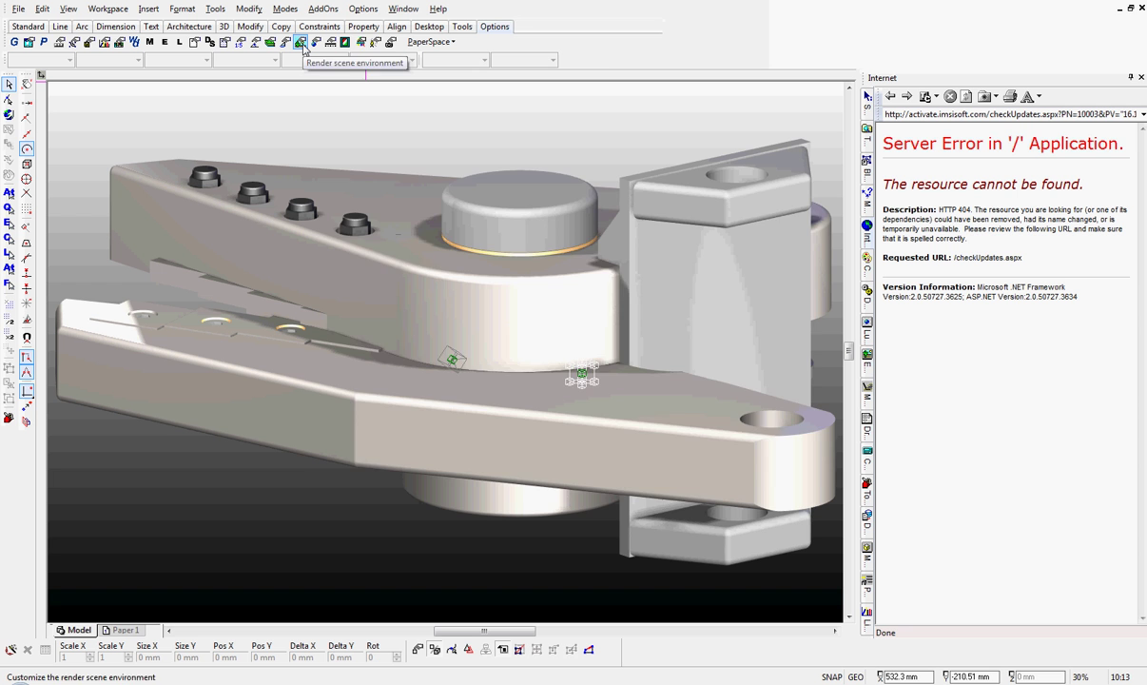
click(301, 43)
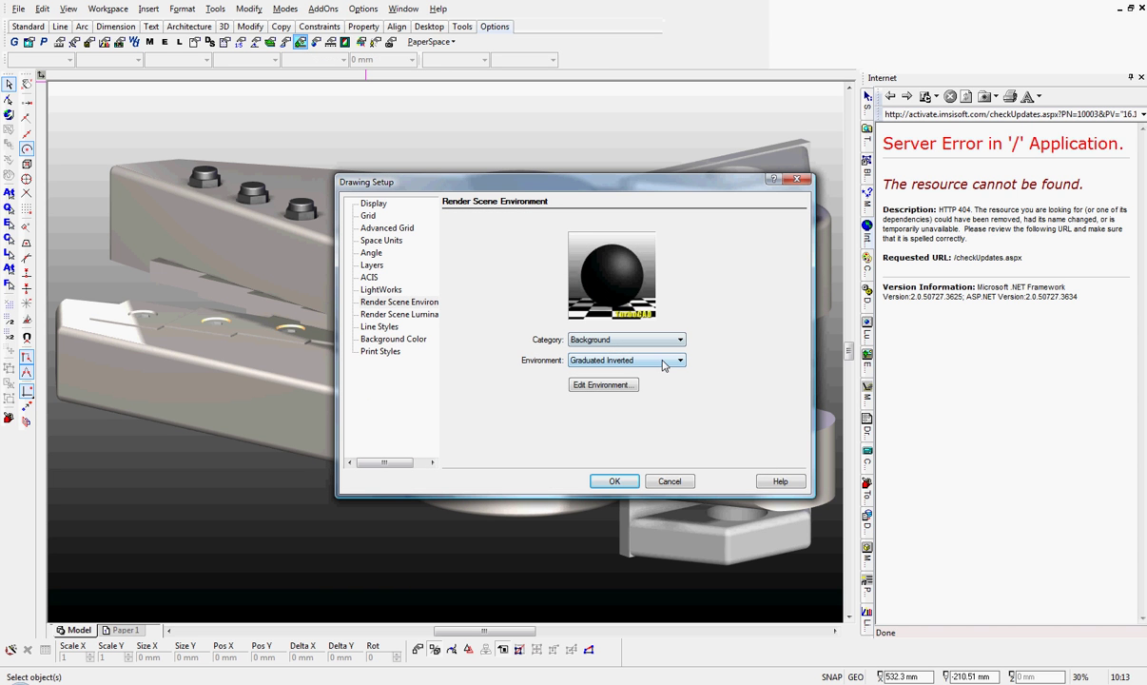
click(680, 362)
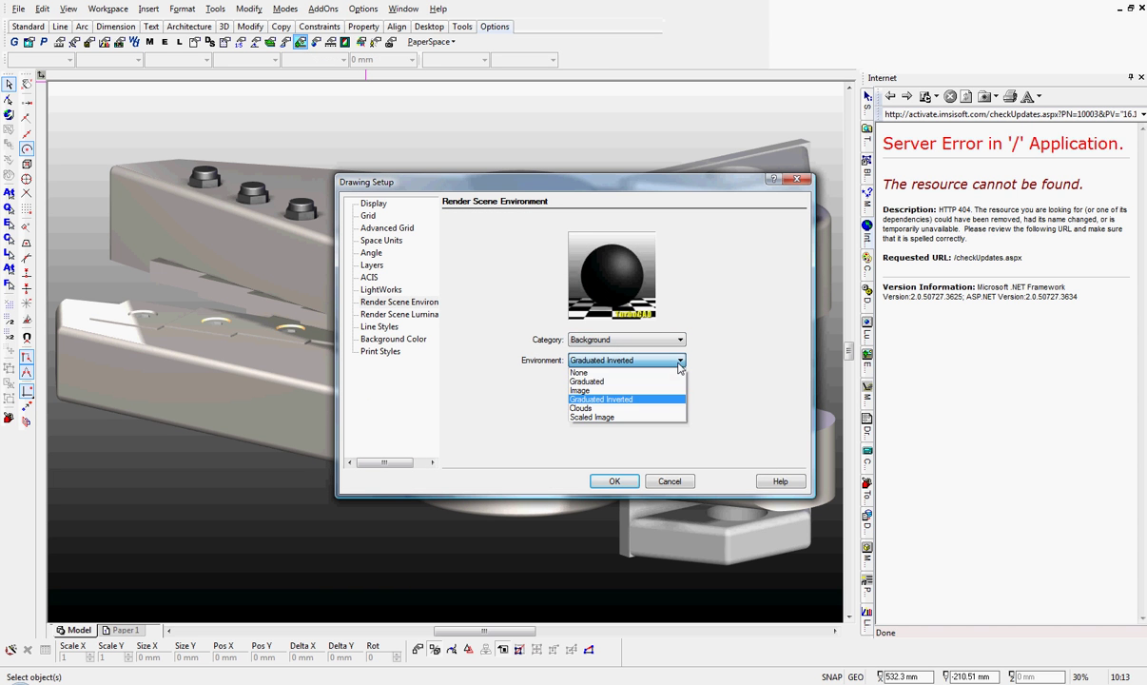
click(580, 373)
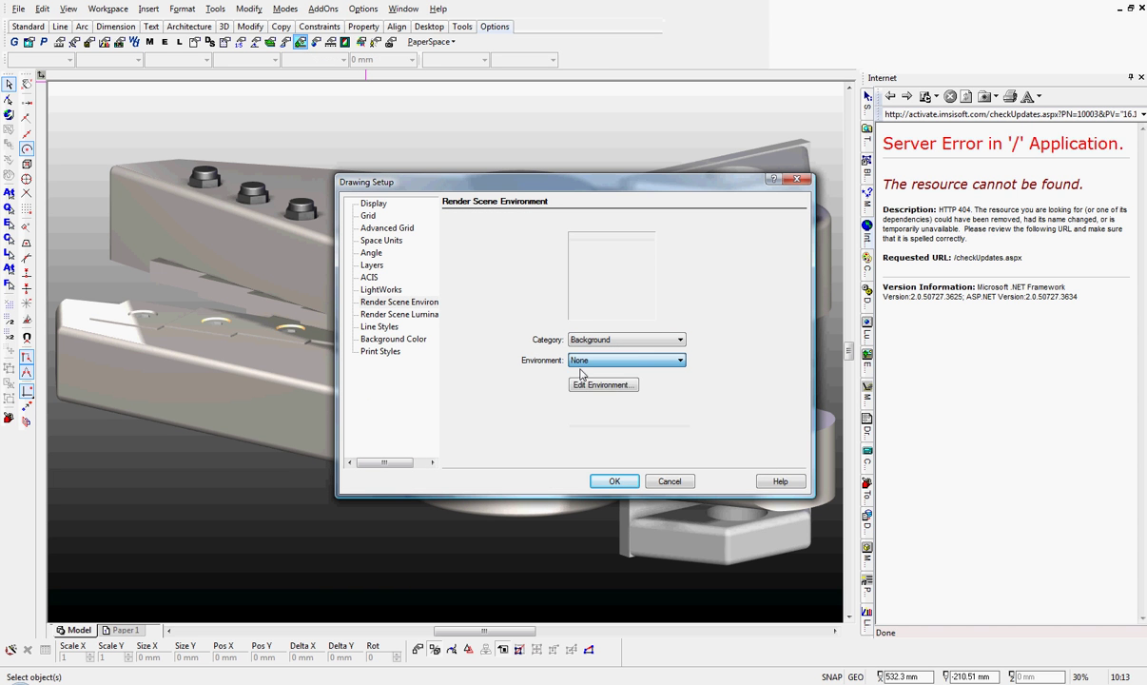
click(615, 481)
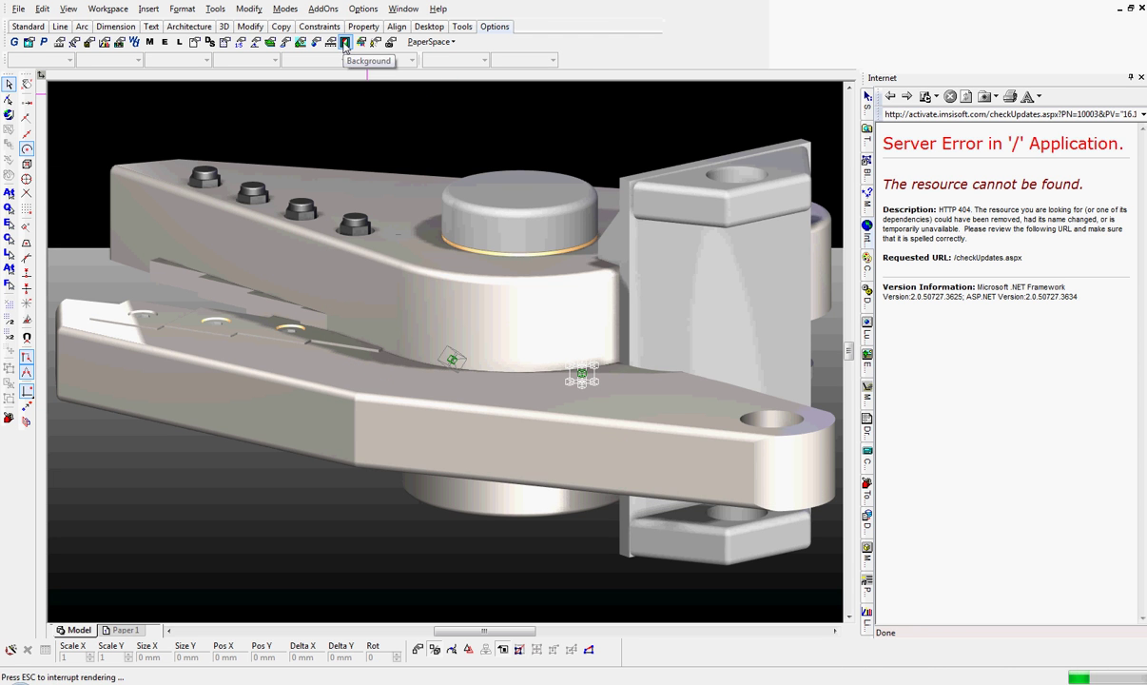
Step: Set the drawing background colour to green in the background settings
click(344, 43)
click(598, 286)
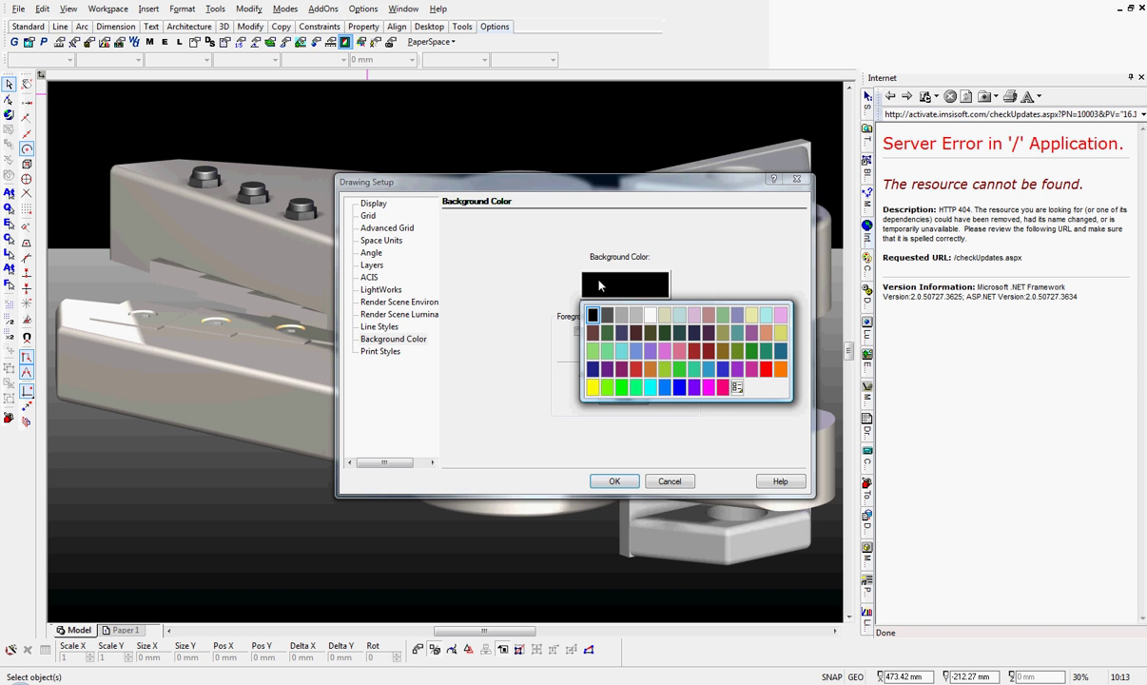
click(622, 387)
click(614, 481)
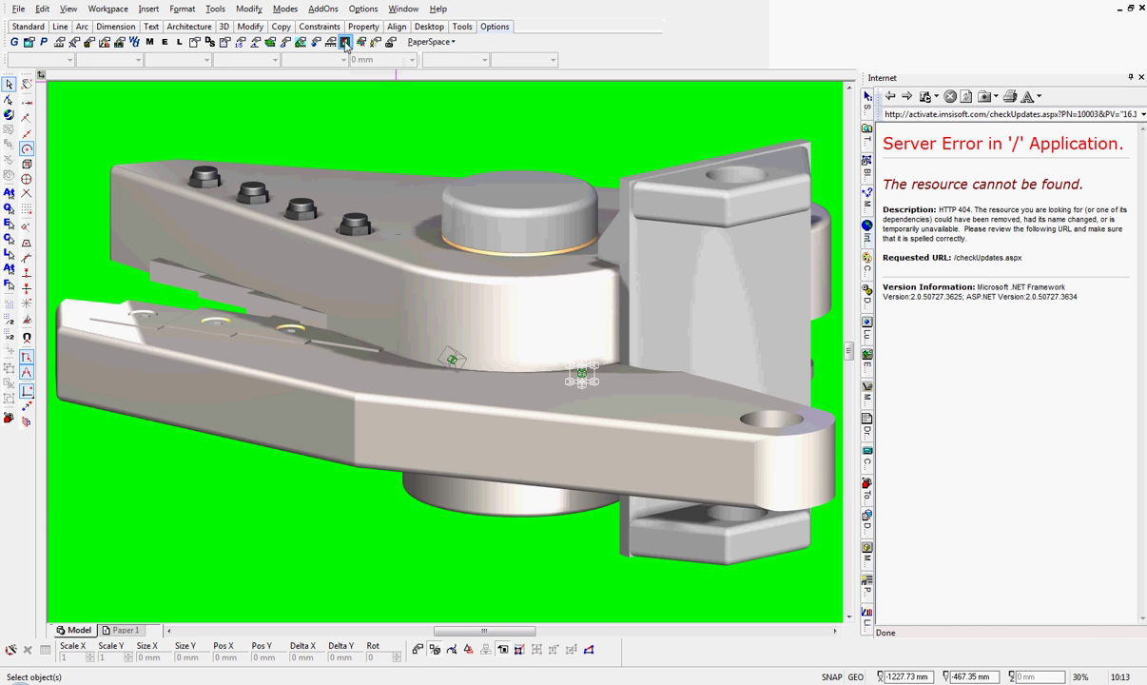
Step: Change the drawing background colour to blue
click(345, 43)
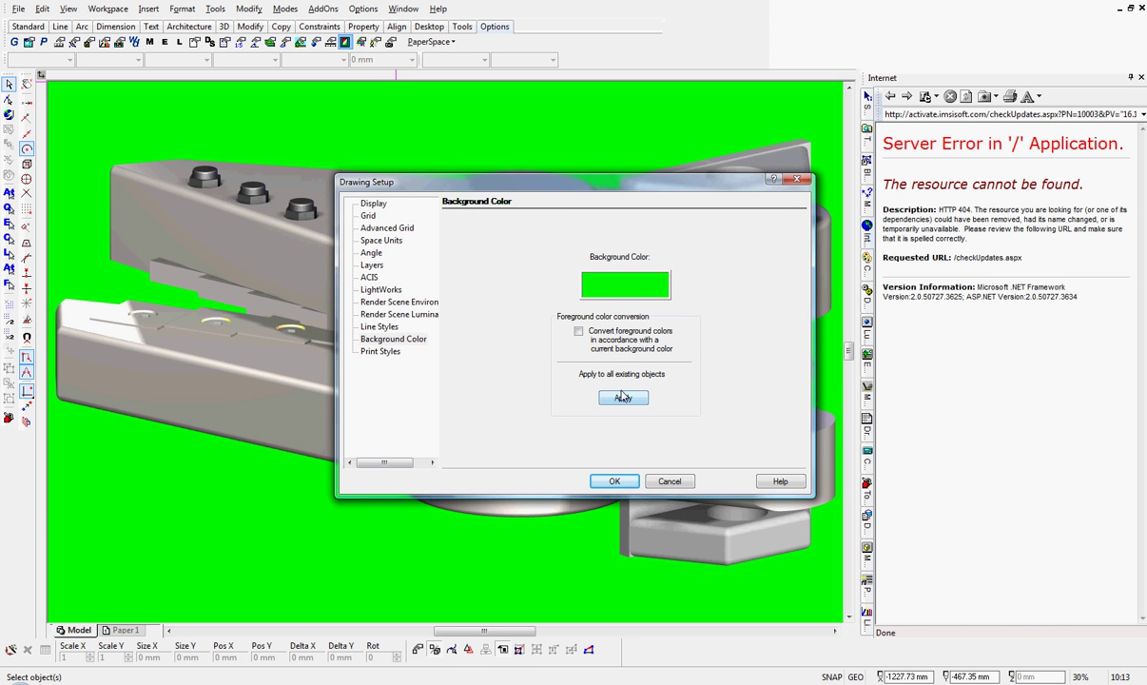
click(634, 303)
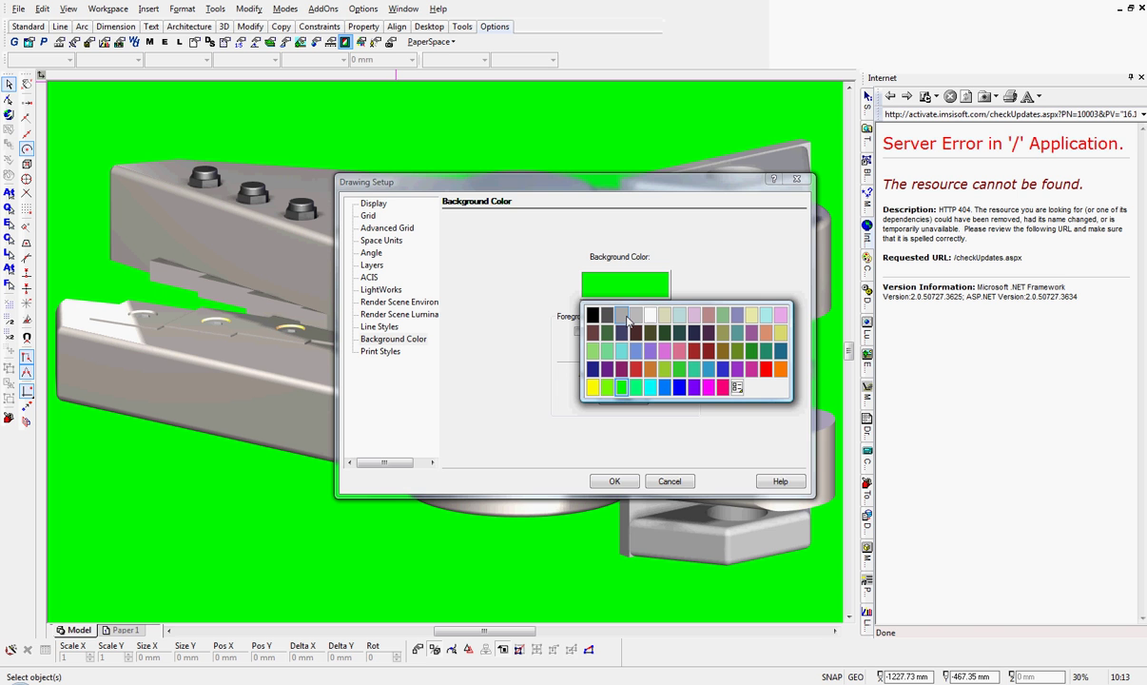
click(679, 386)
click(615, 481)
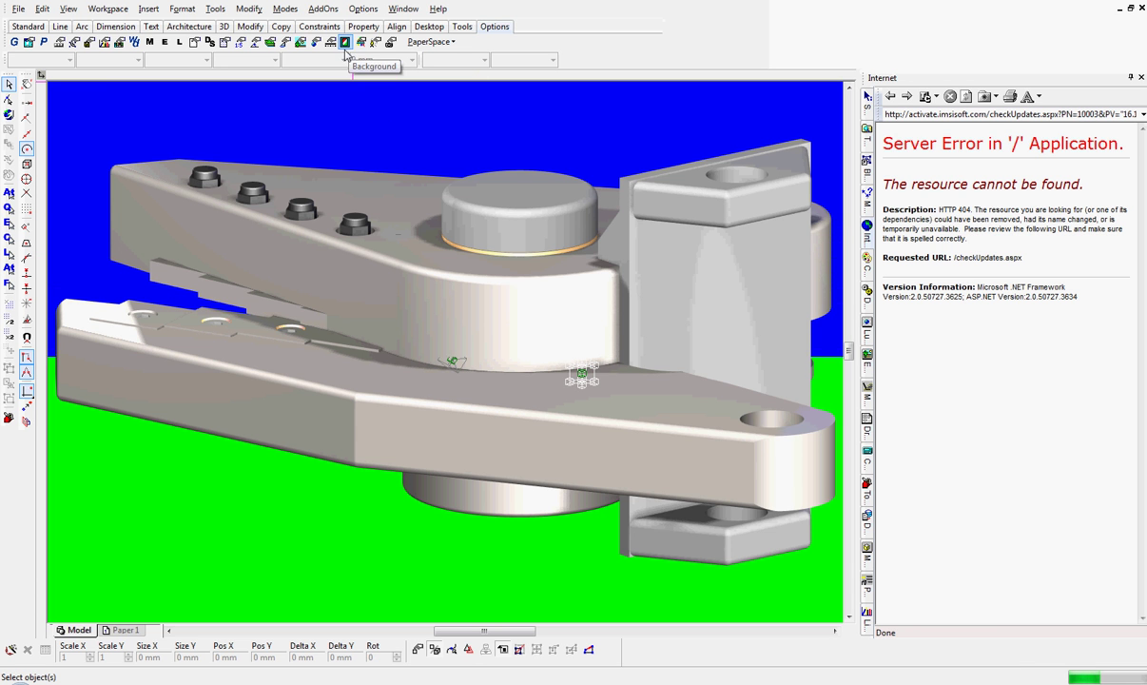
Step: Change the drawing background colour to deep pink
click(346, 45)
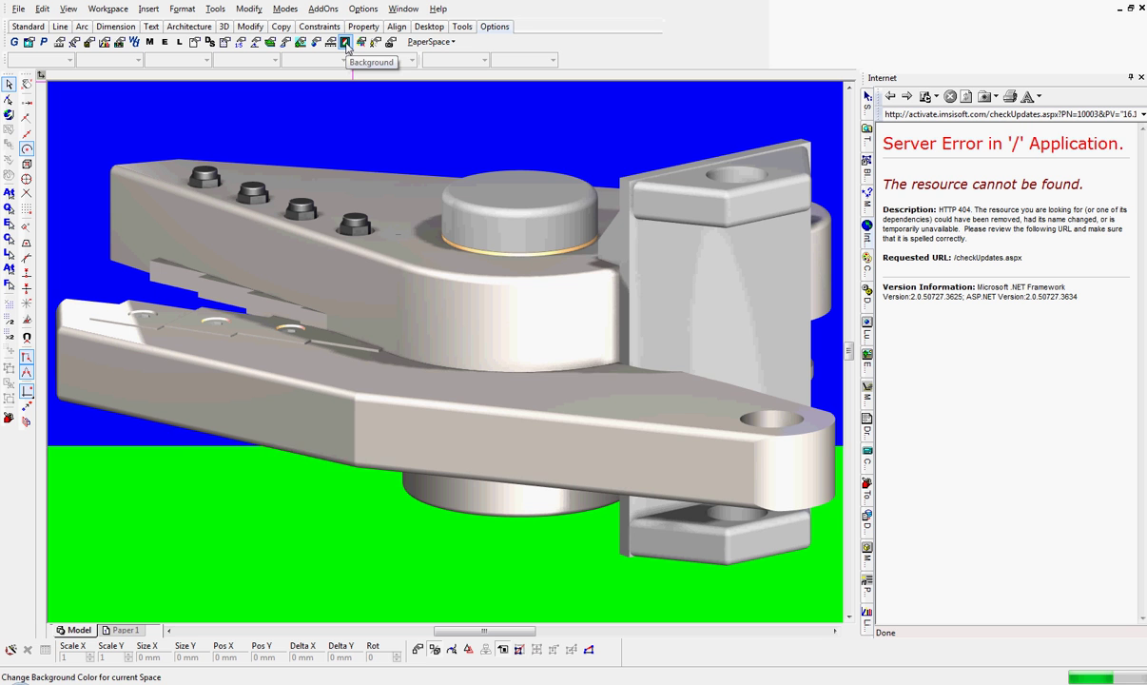
click(346, 43)
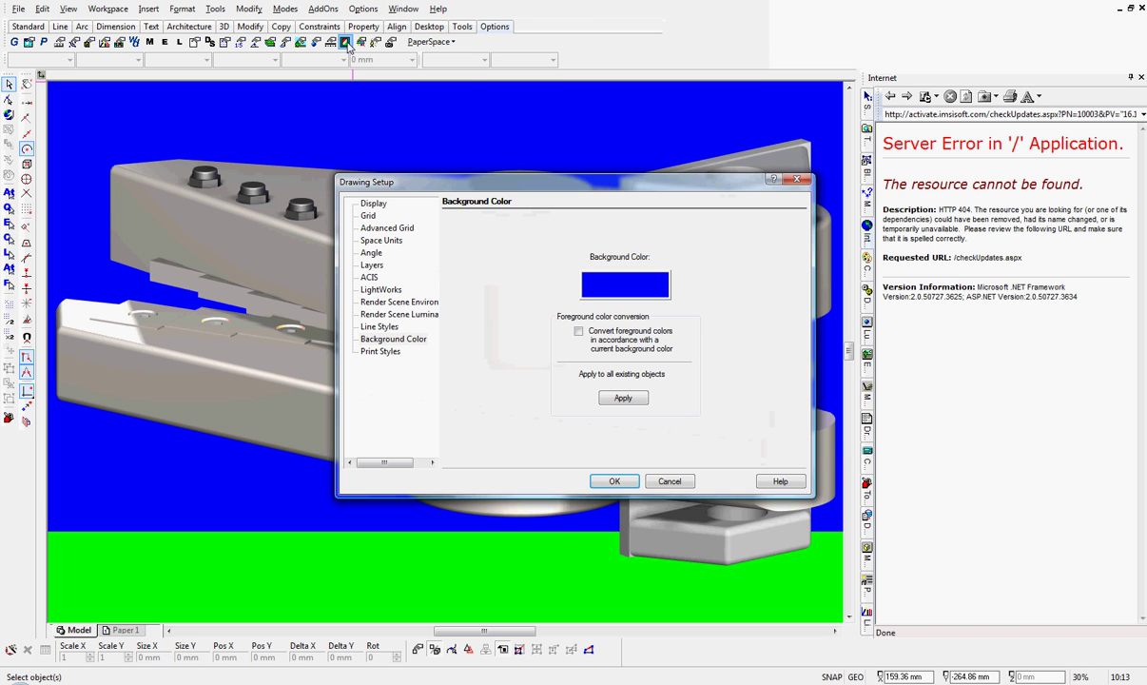
click(597, 293)
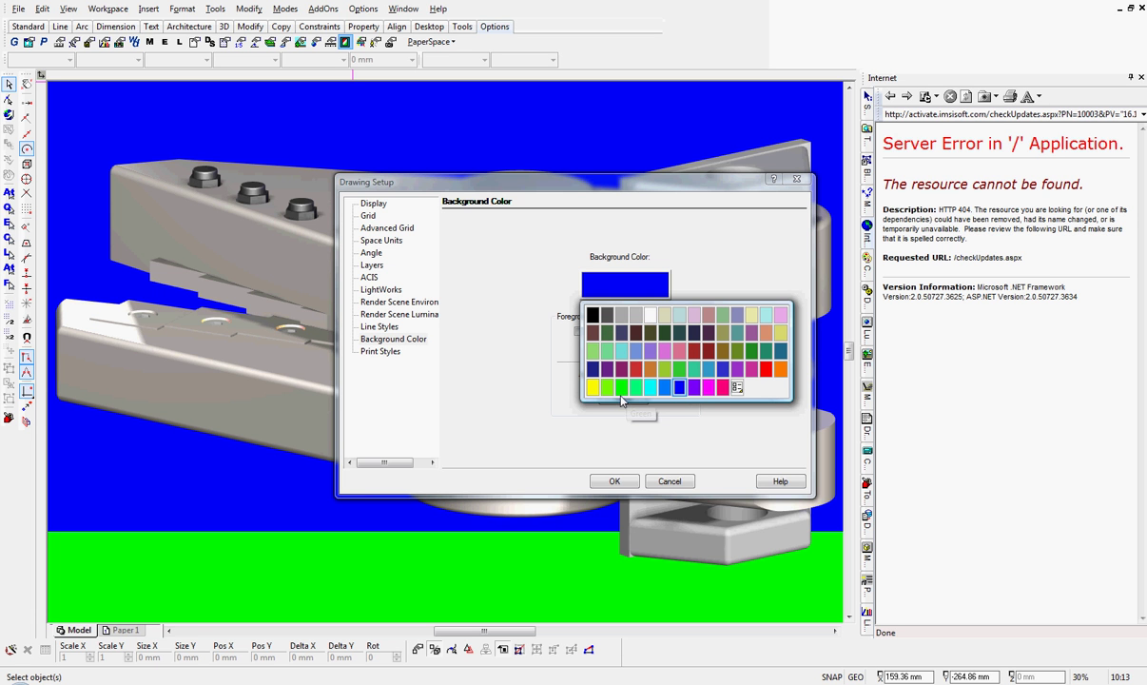
click(721, 388)
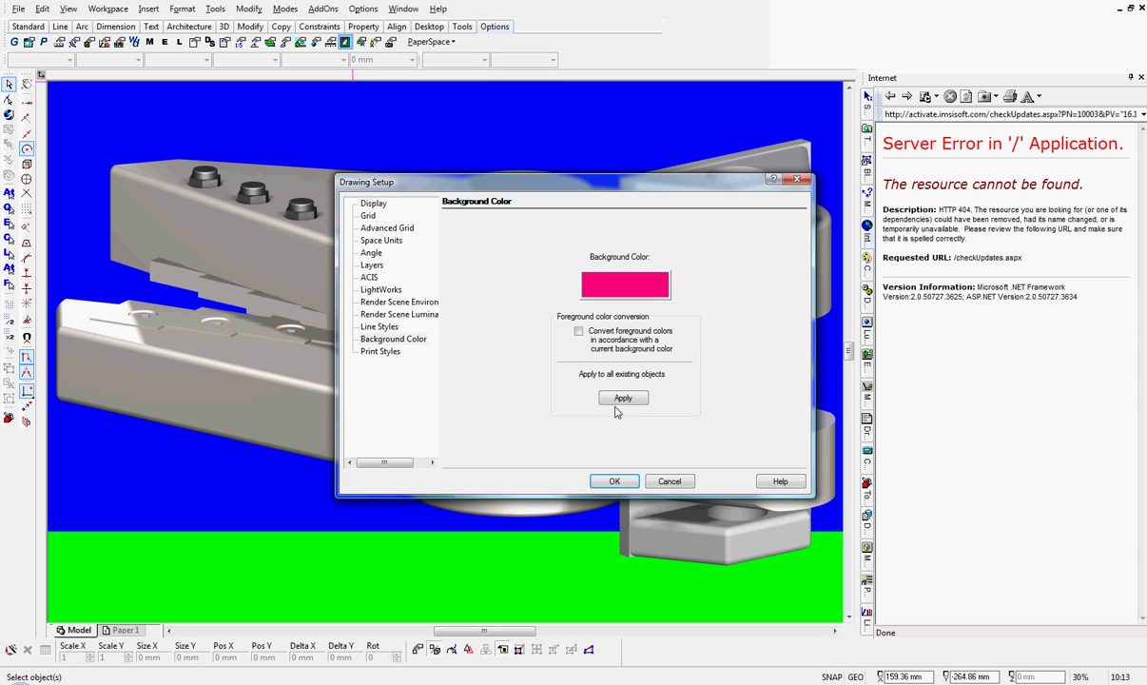
click(620, 480)
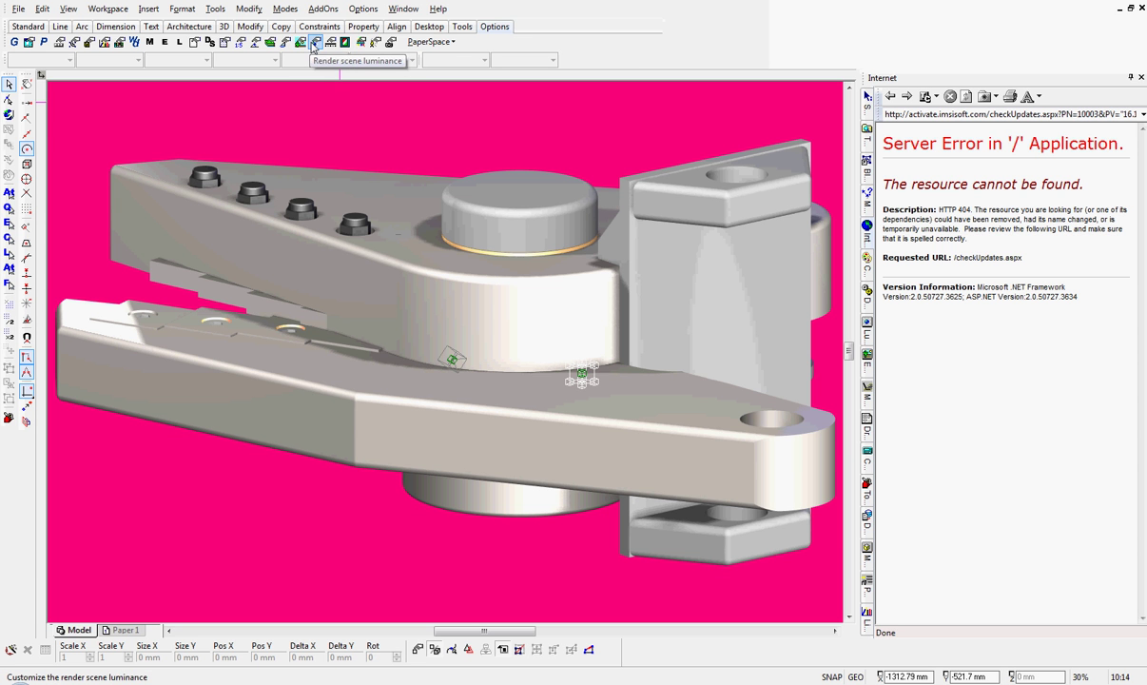
Step: Set the render scene environment to Graduated Inverted
click(300, 45)
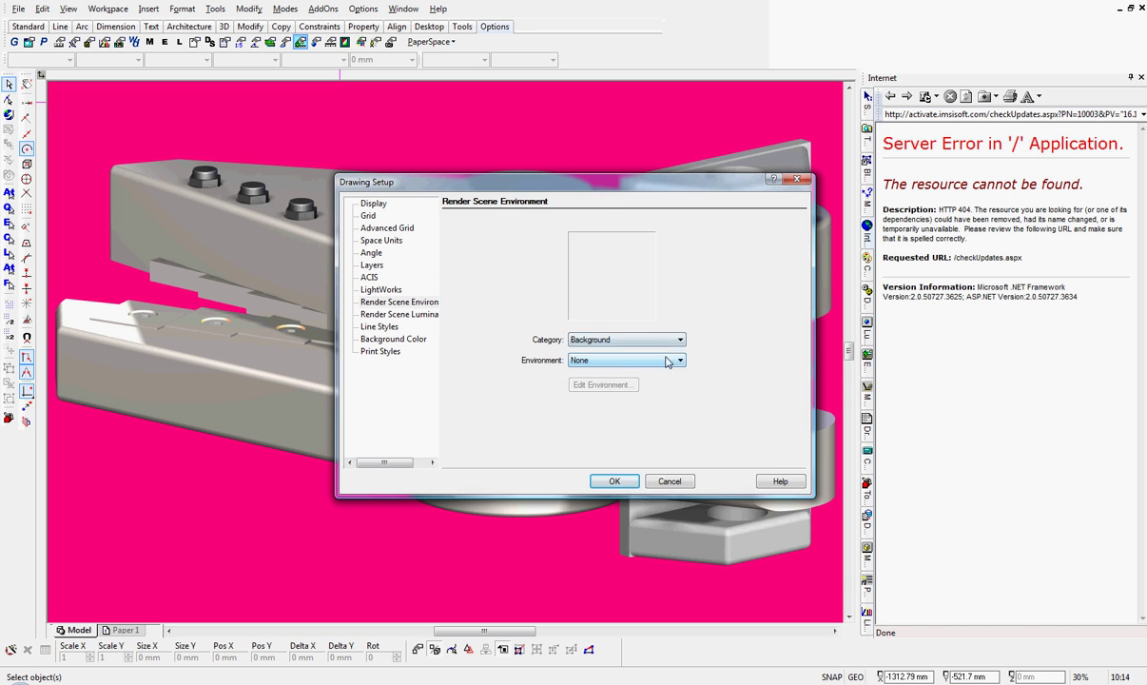
click(679, 361)
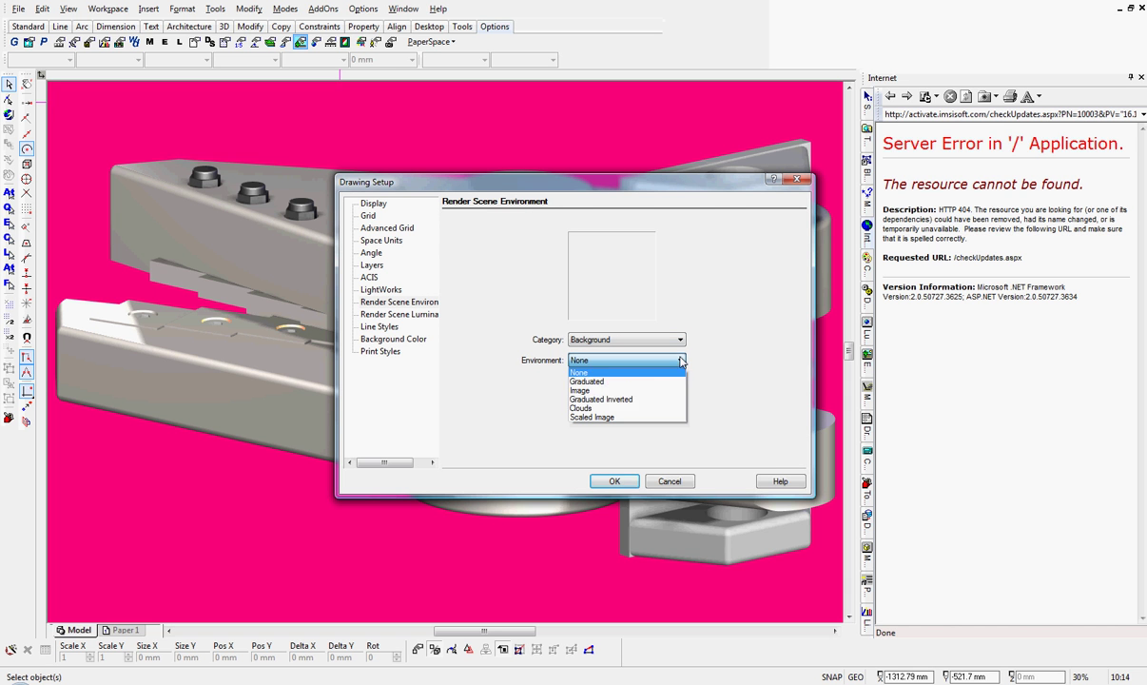
click(601, 399)
click(614, 481)
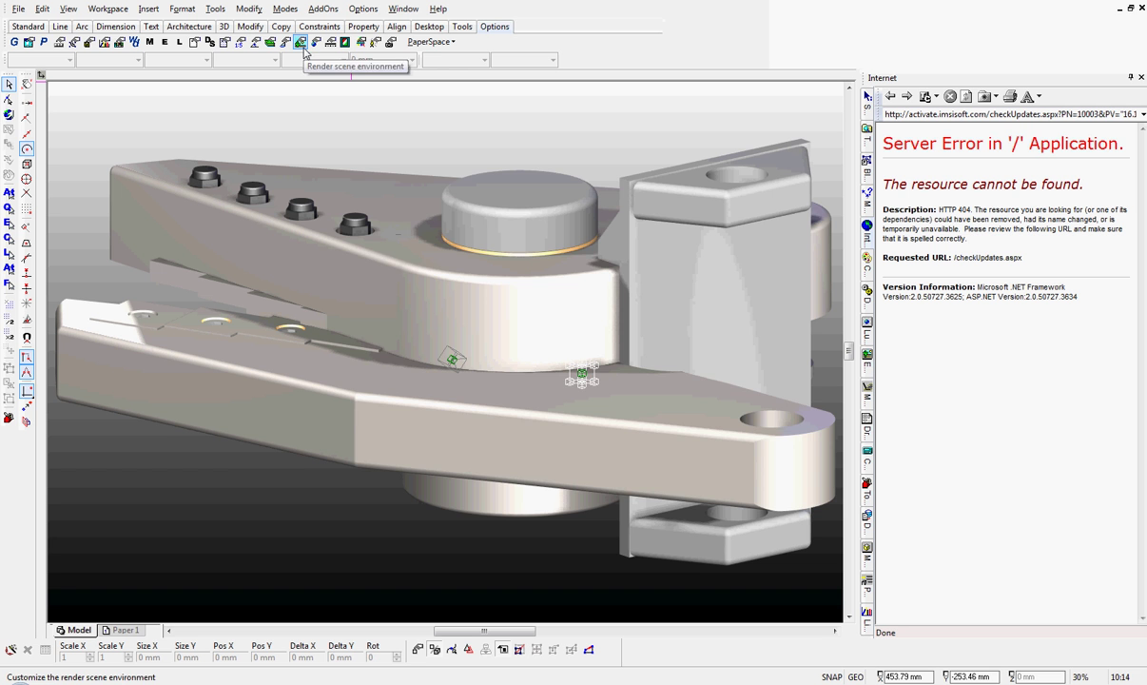
Step: Set the render scene environment back to None to restore the plain background
click(301, 43)
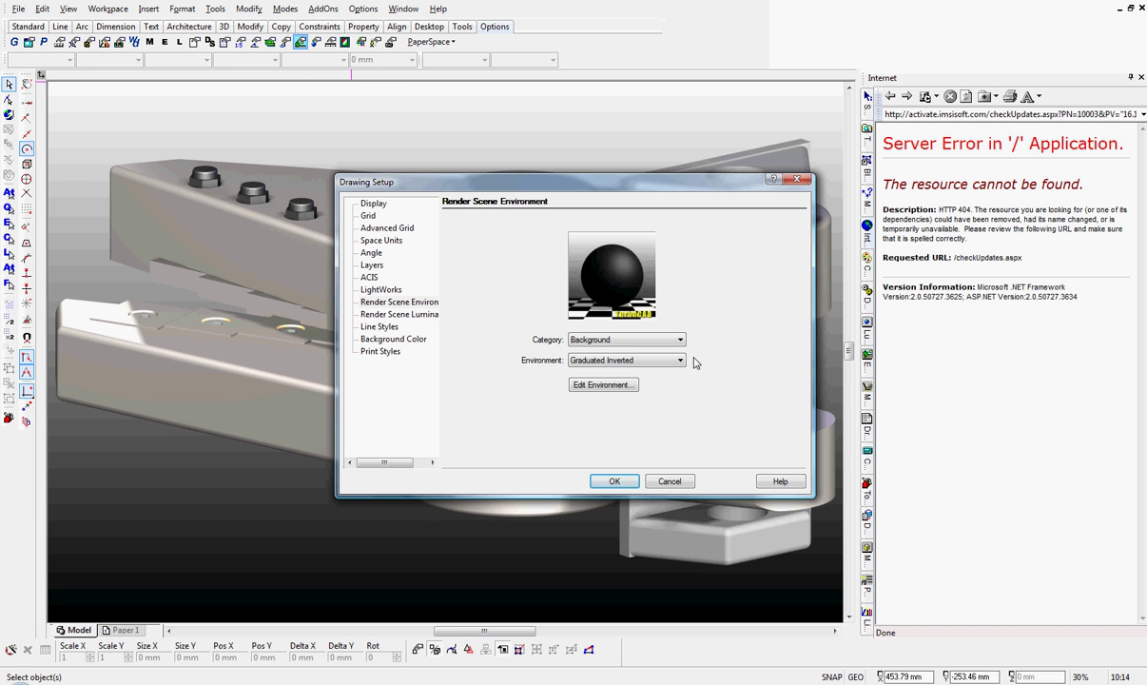
click(681, 364)
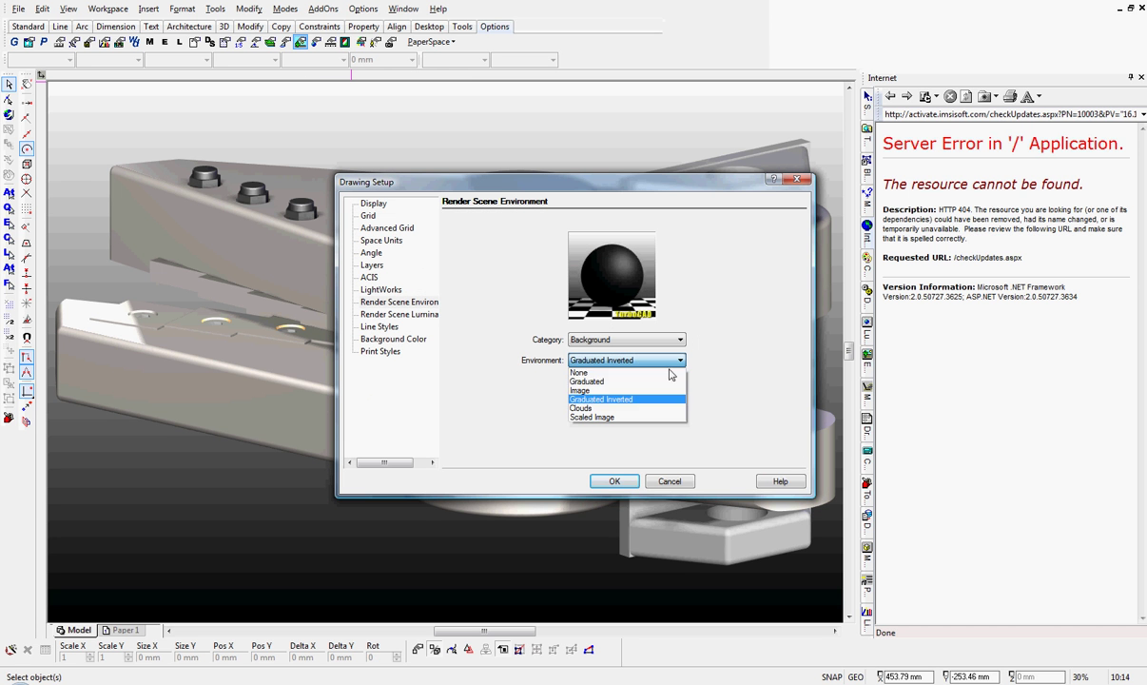
click(600, 372)
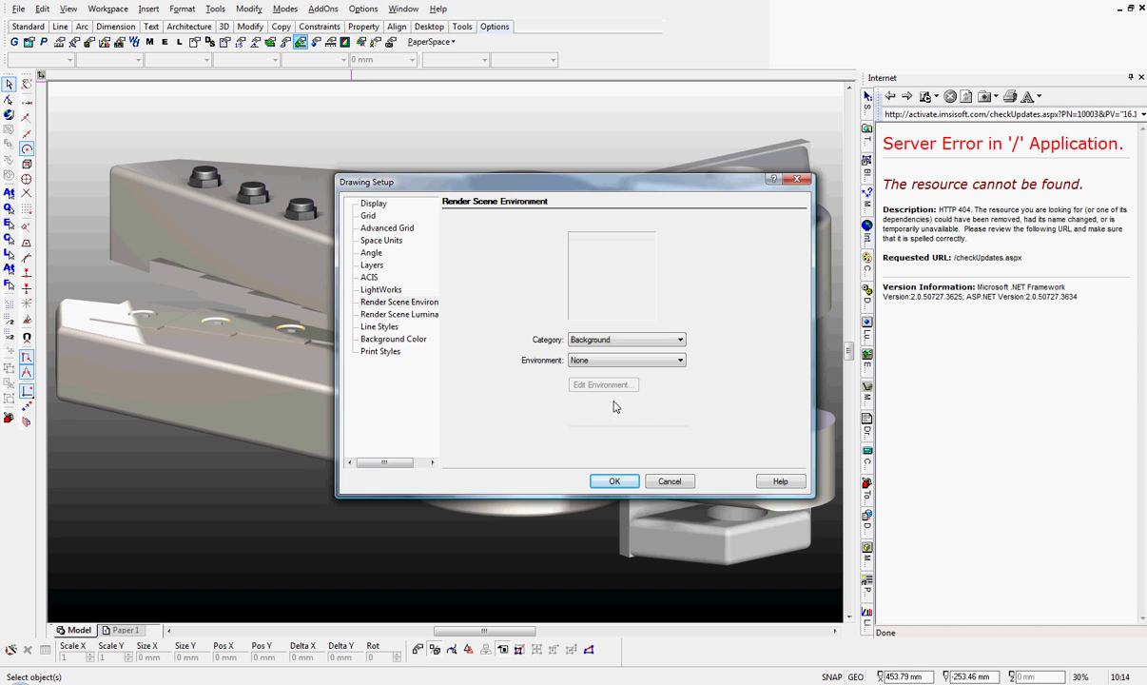
click(613, 482)
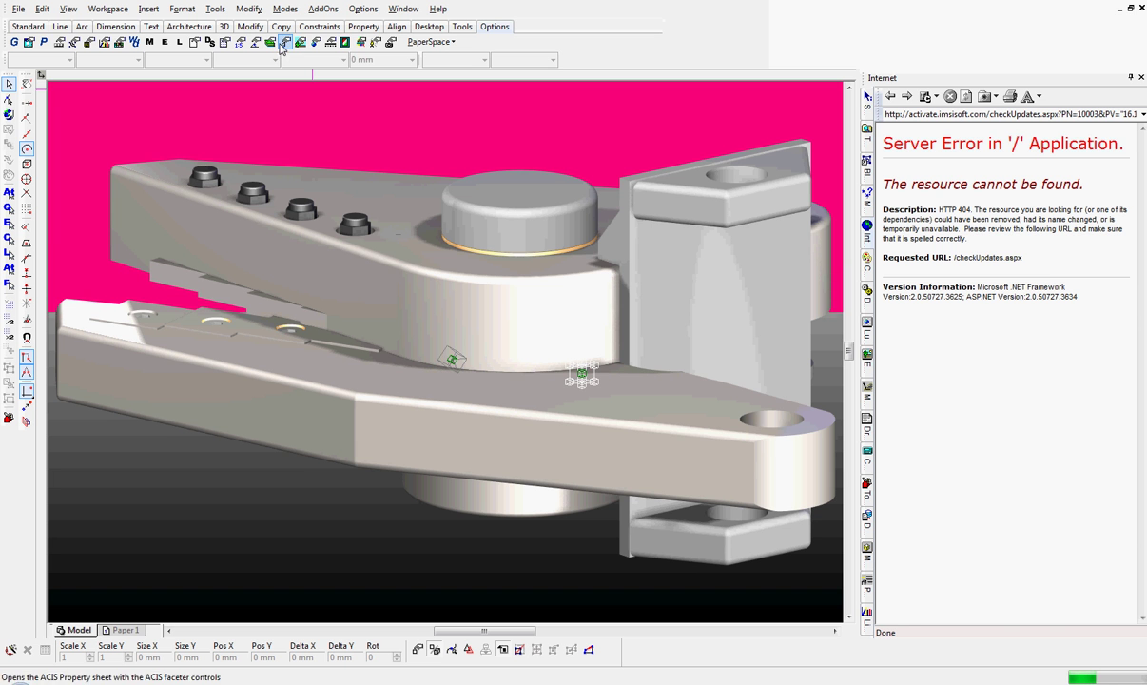
Step: Pick Black from the Background Color swatch palette
click(345, 42)
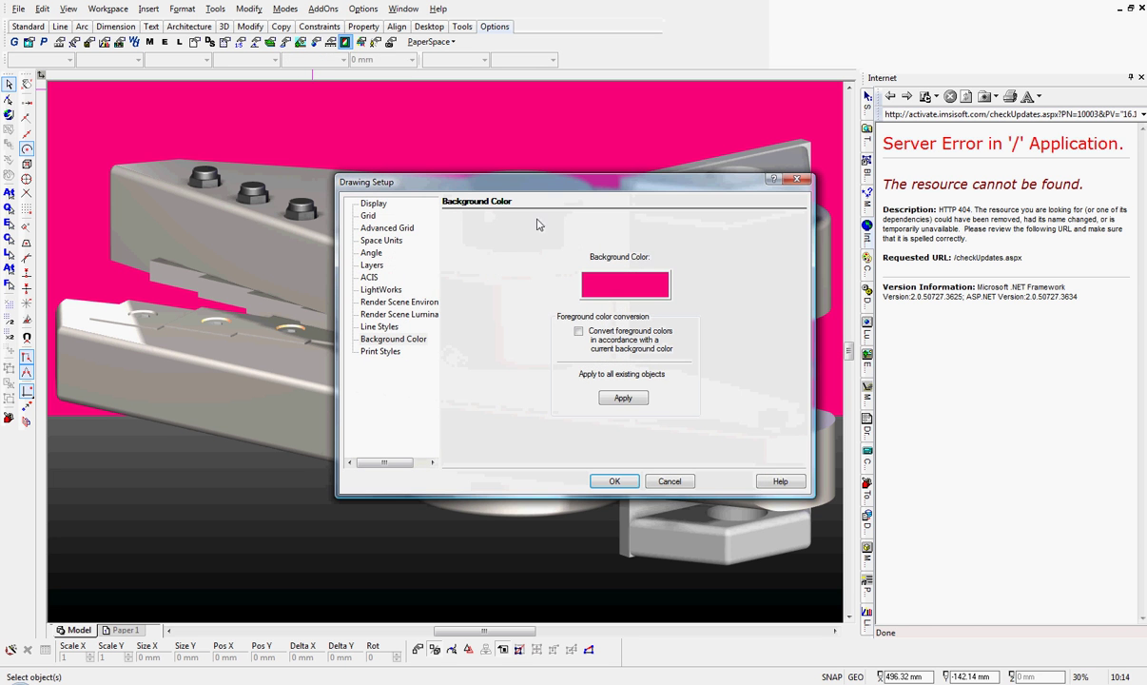
click(609, 286)
click(589, 316)
Step: Apply the black background and give the first point light a Light Gray colour
click(628, 478)
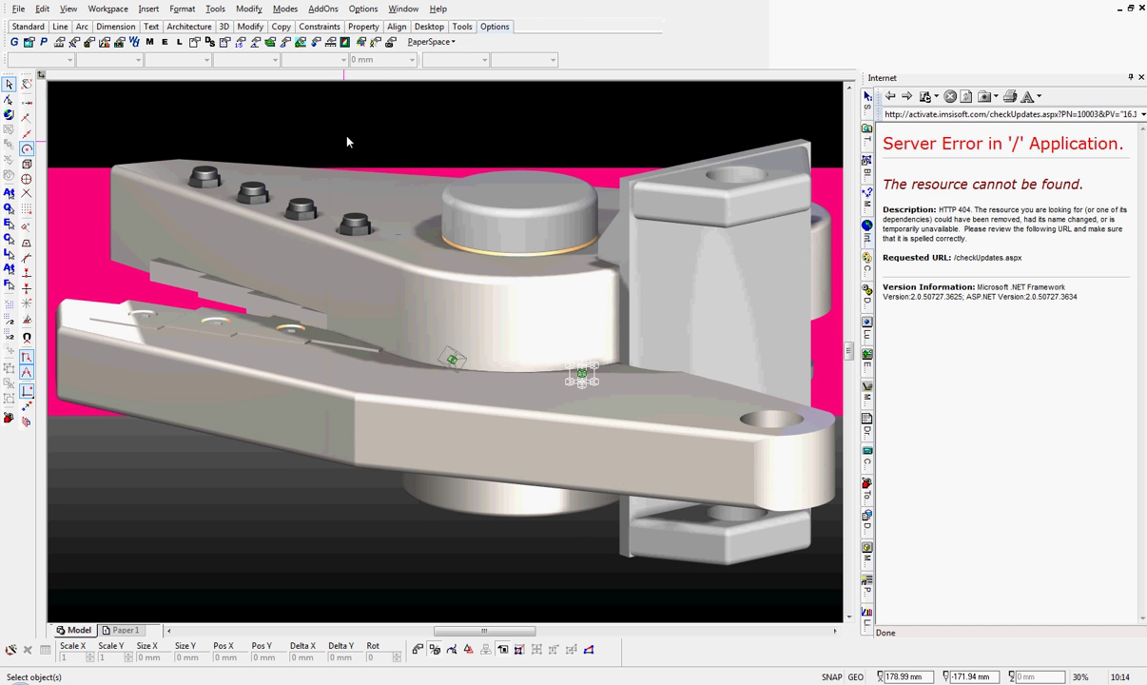
click(374, 45)
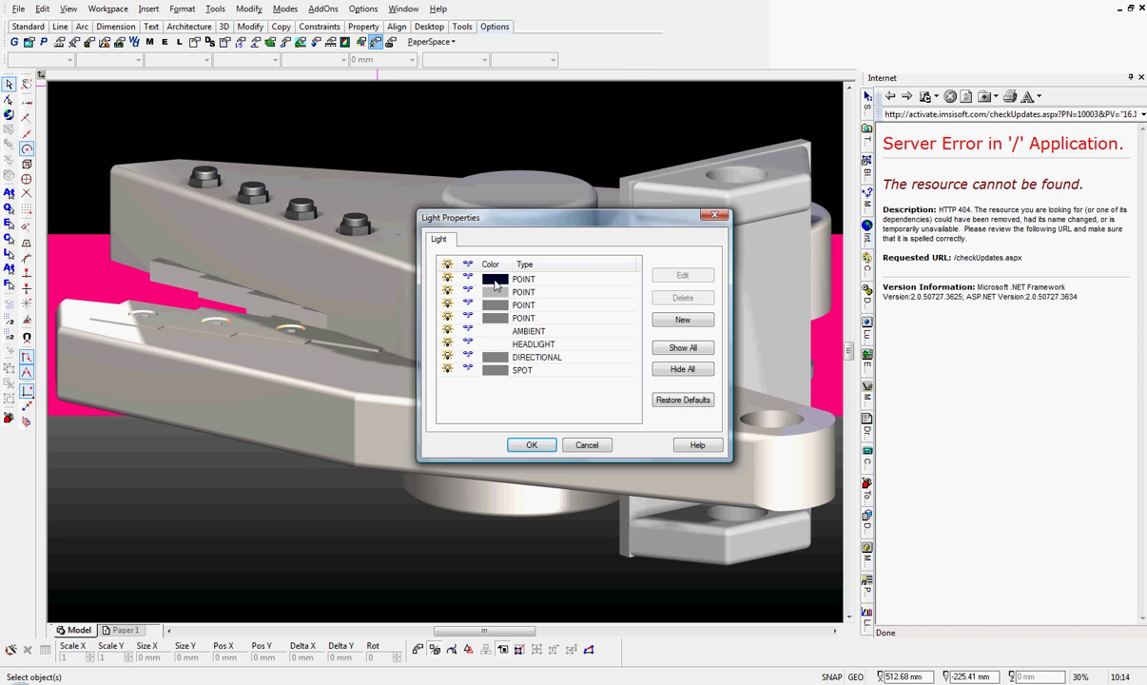
click(494, 279)
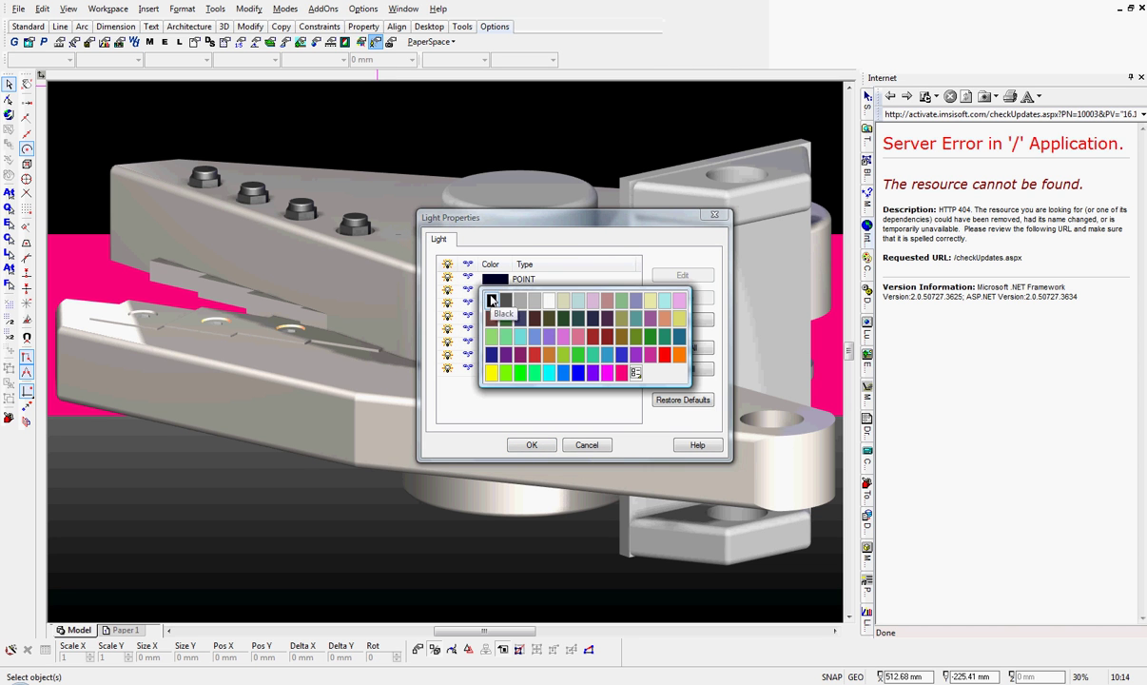
click(491, 300)
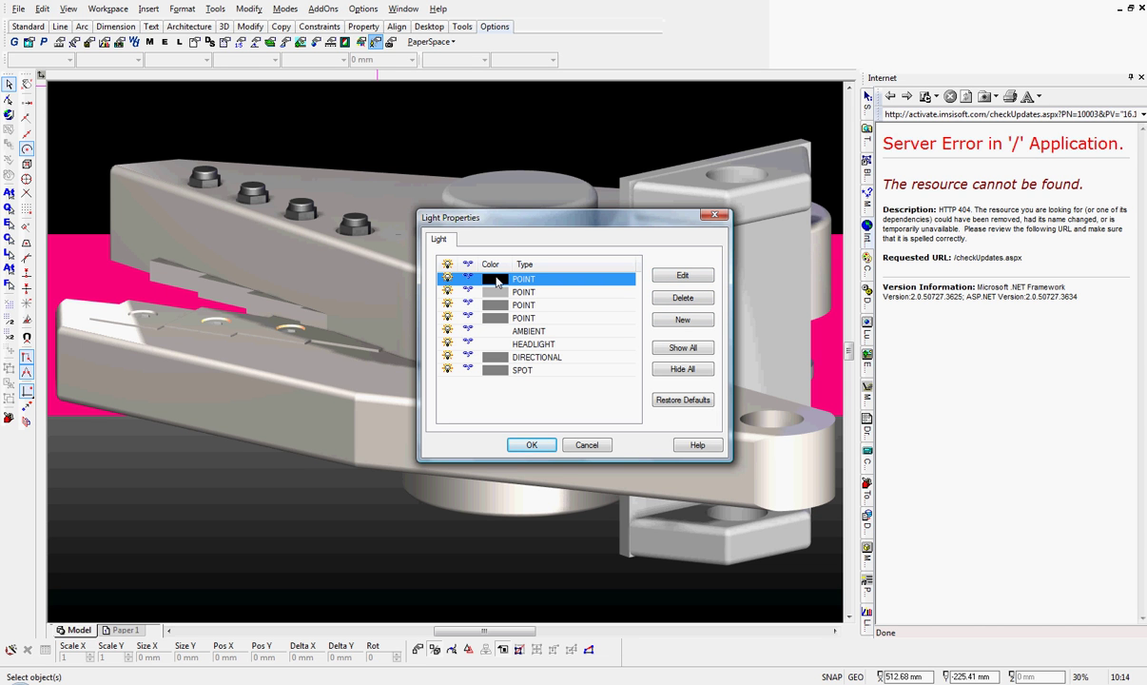
click(494, 280)
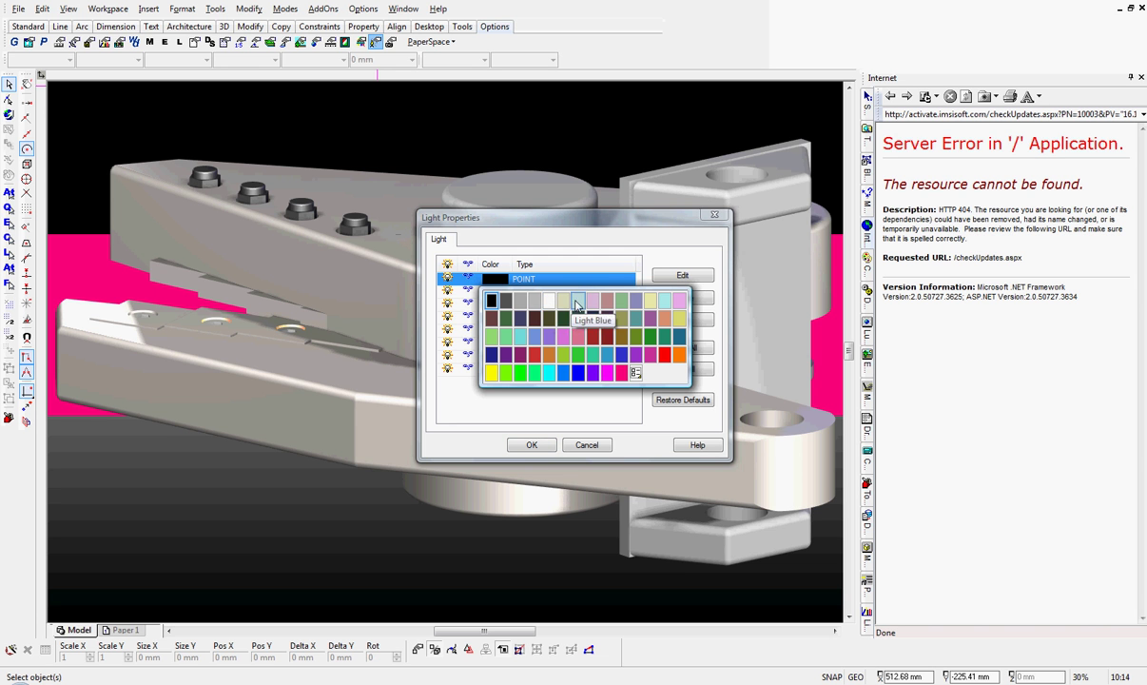
click(536, 302)
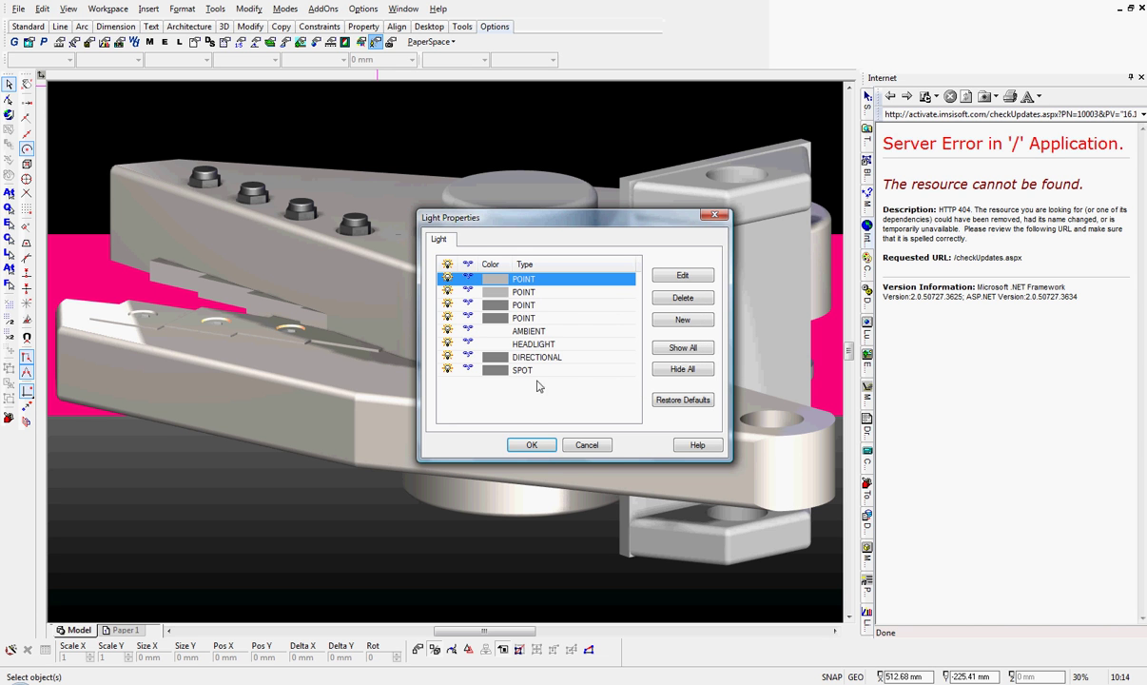
click(530, 444)
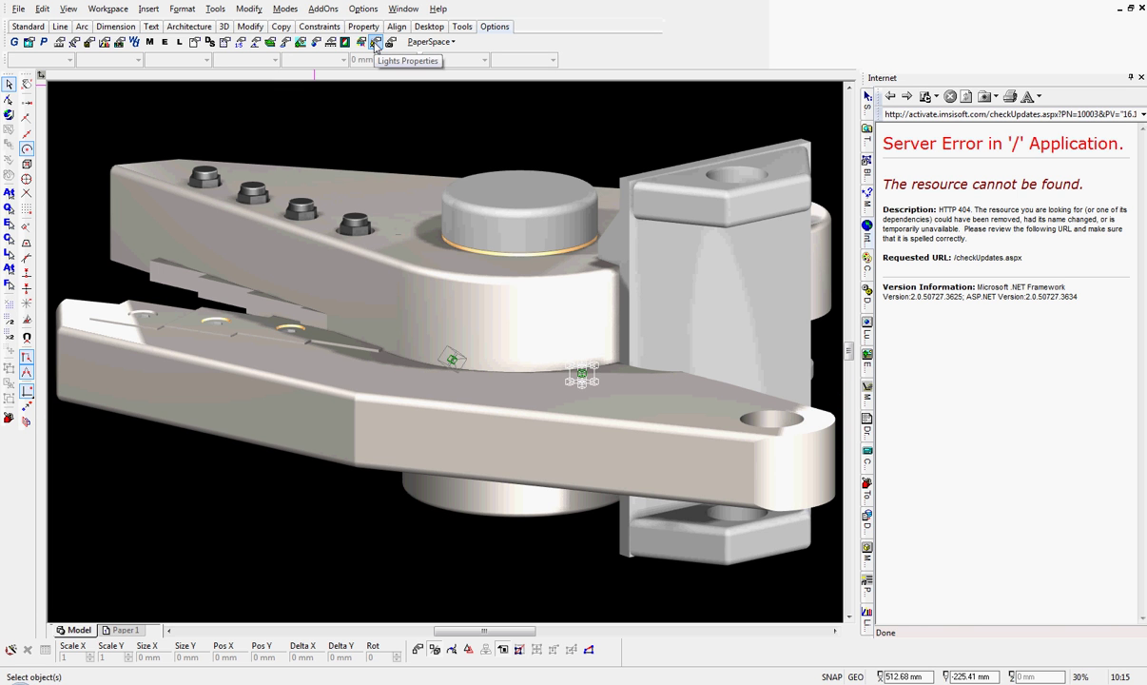
Step: Give the headlight a new colour from its swatch in Light Properties
click(375, 43)
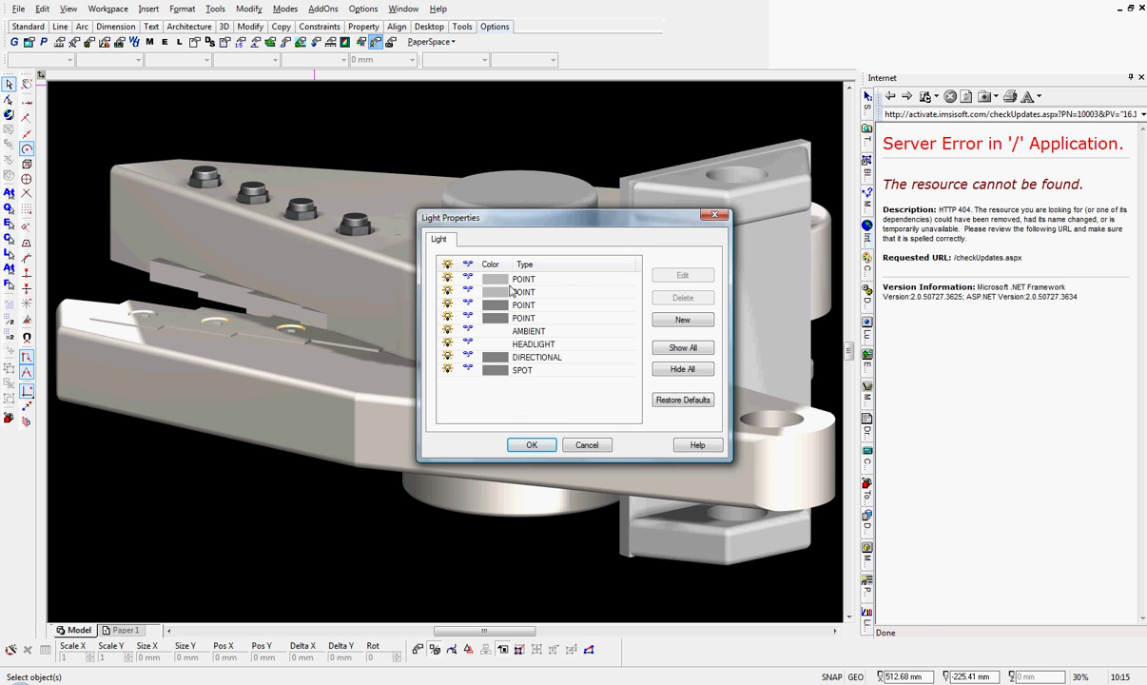
click(495, 345)
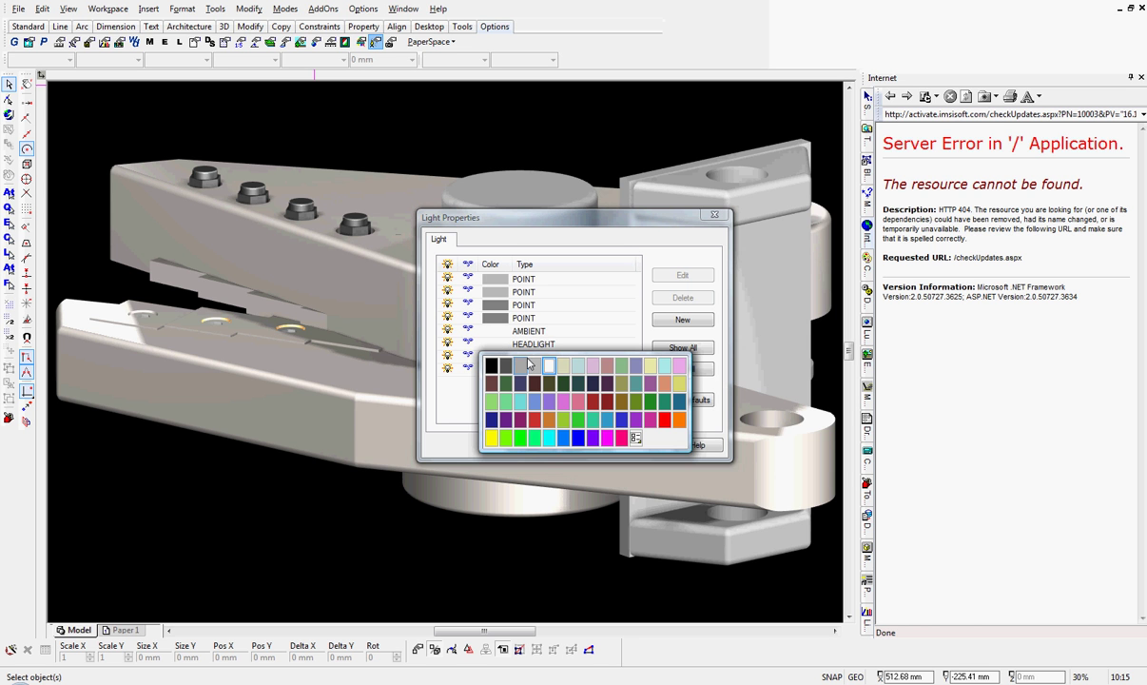
click(531, 344)
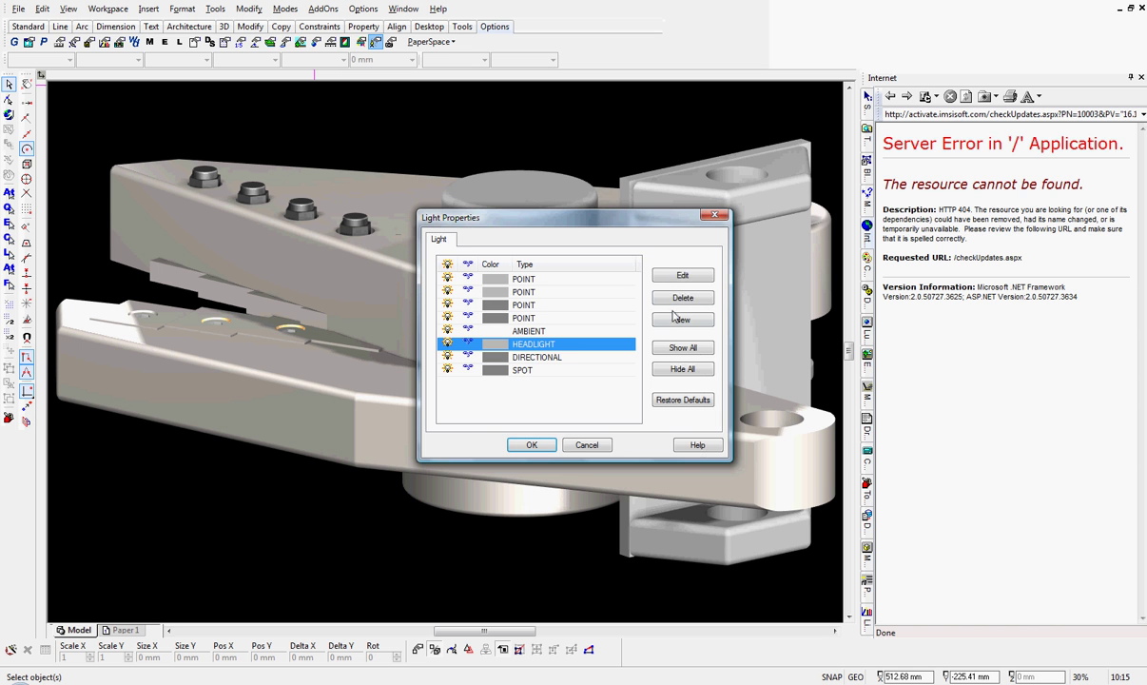
Step: Set the headlight's power to 3 W in its detailed properties and confirm
click(681, 276)
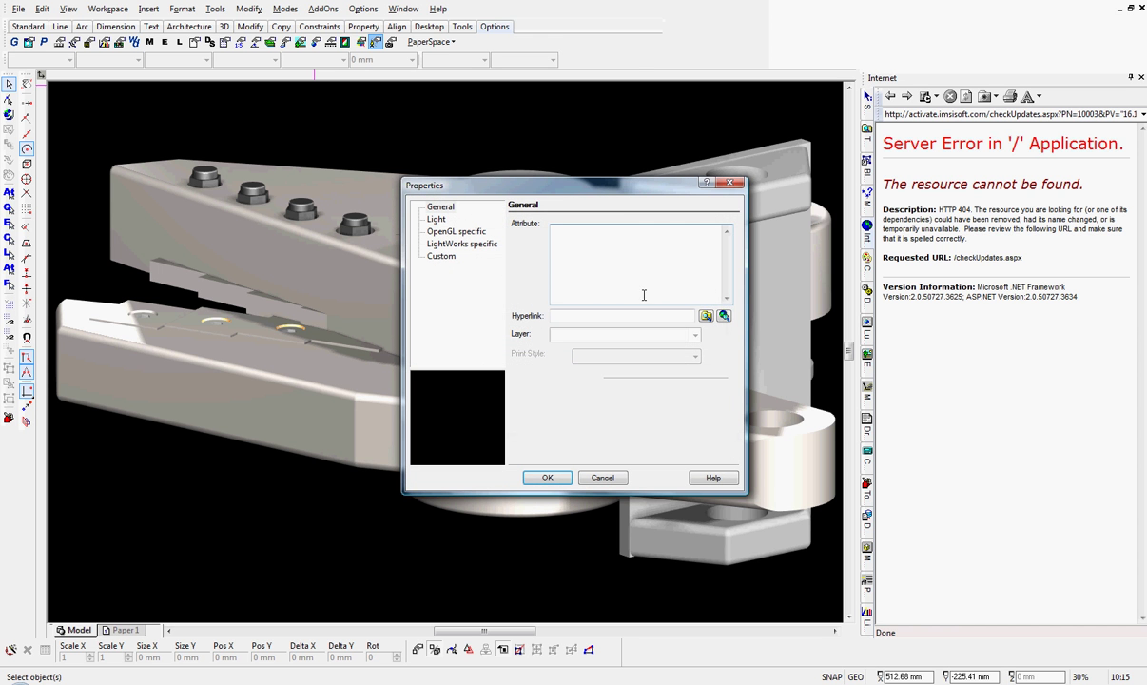
click(454, 232)
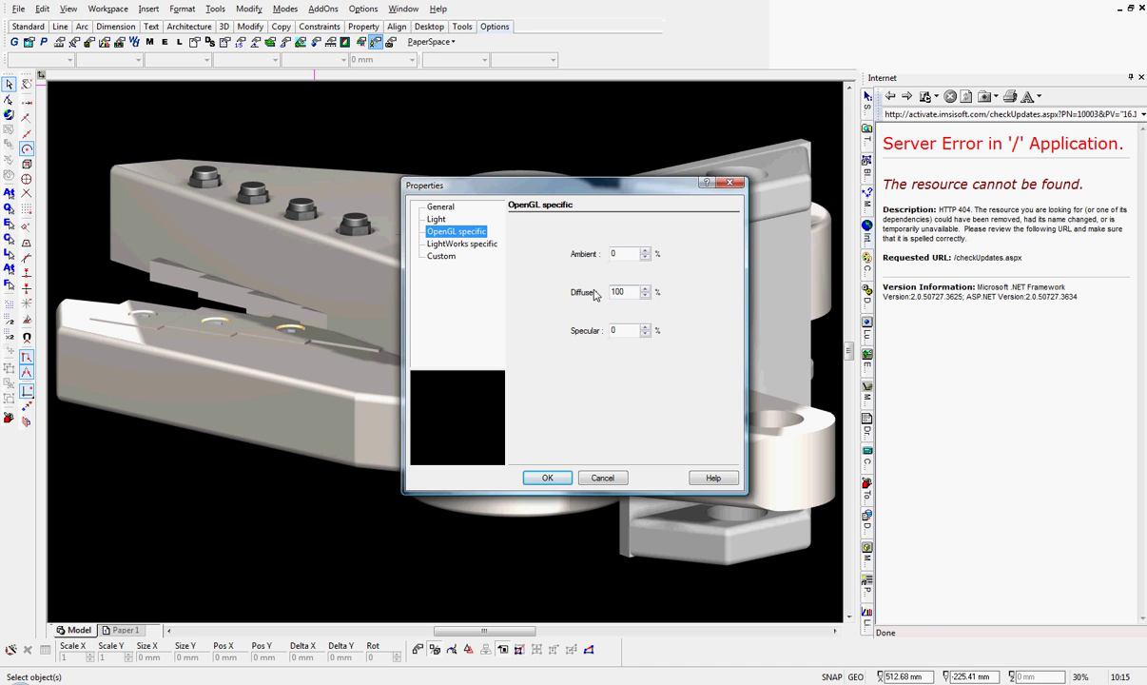
click(436, 220)
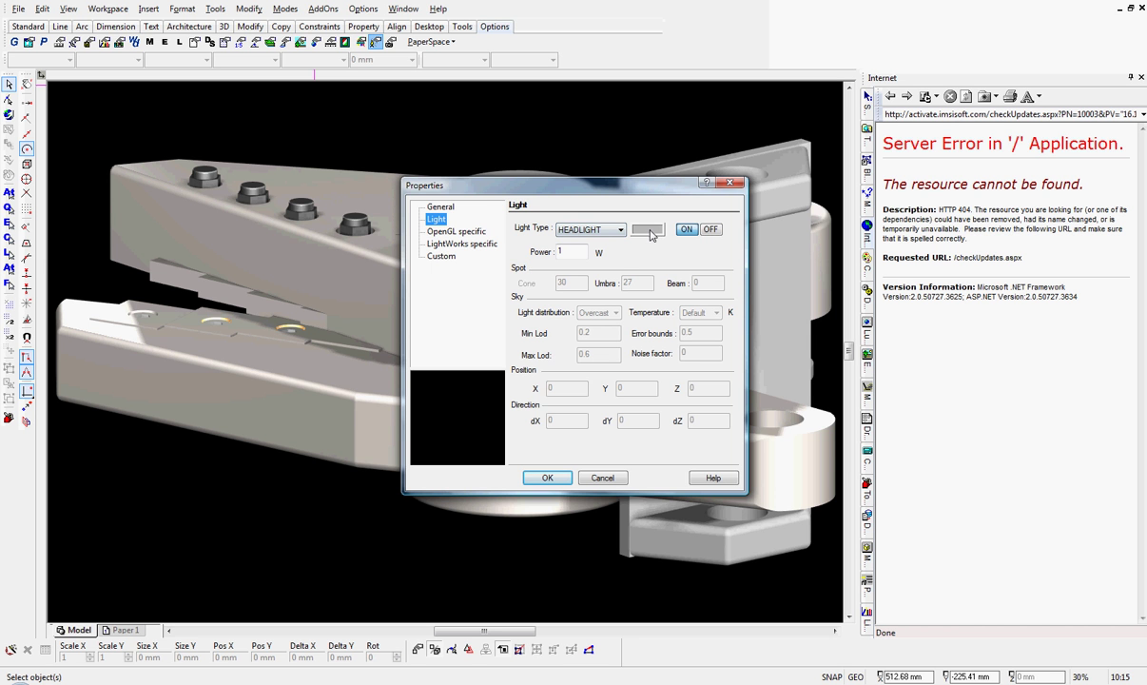
click(568, 252)
click(543, 476)
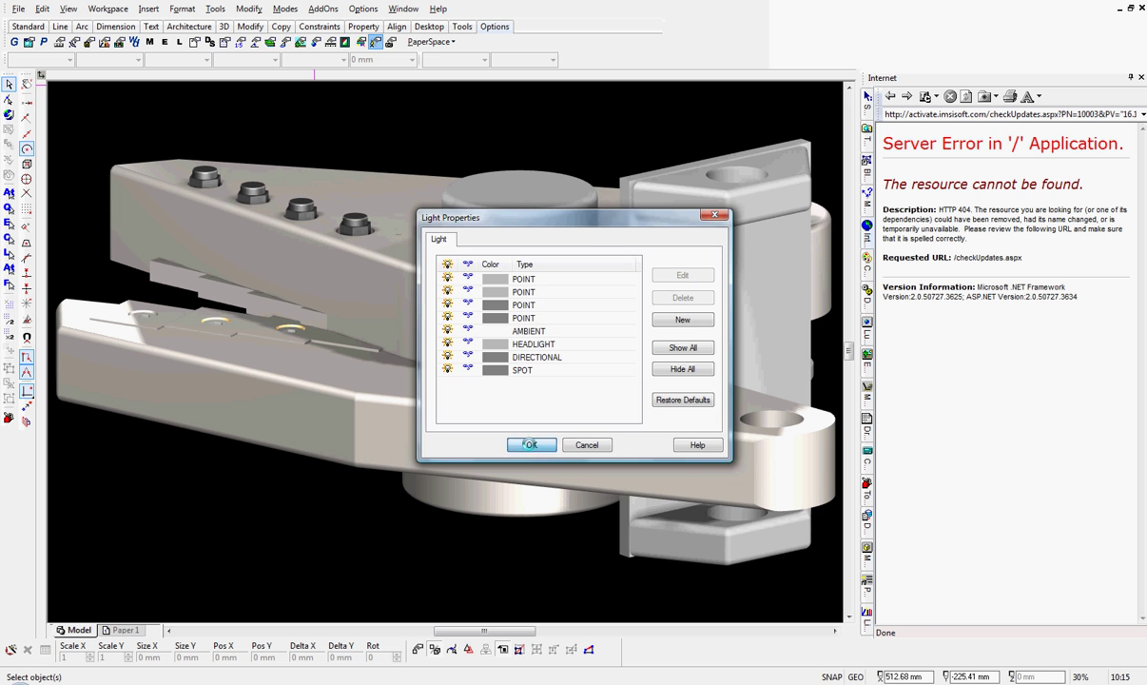
Step: Apply the Light Properties changes so the assembly re-renders brighter
click(530, 446)
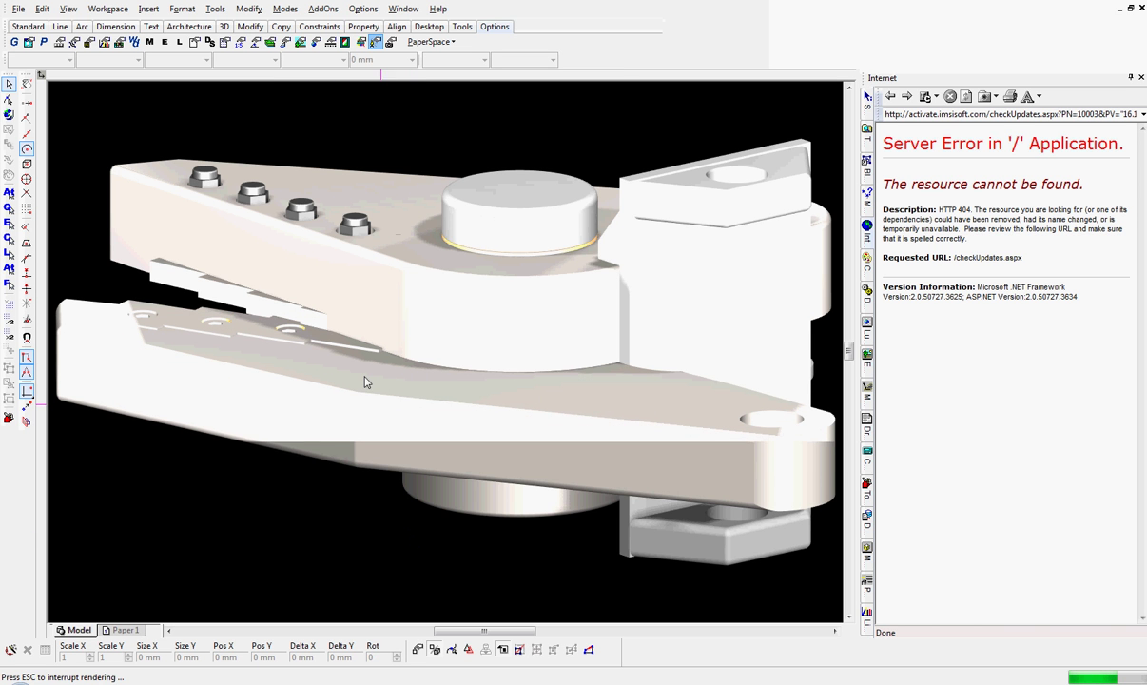
Step: Set the headlight colour to Black and re-render the assembly
click(361, 42)
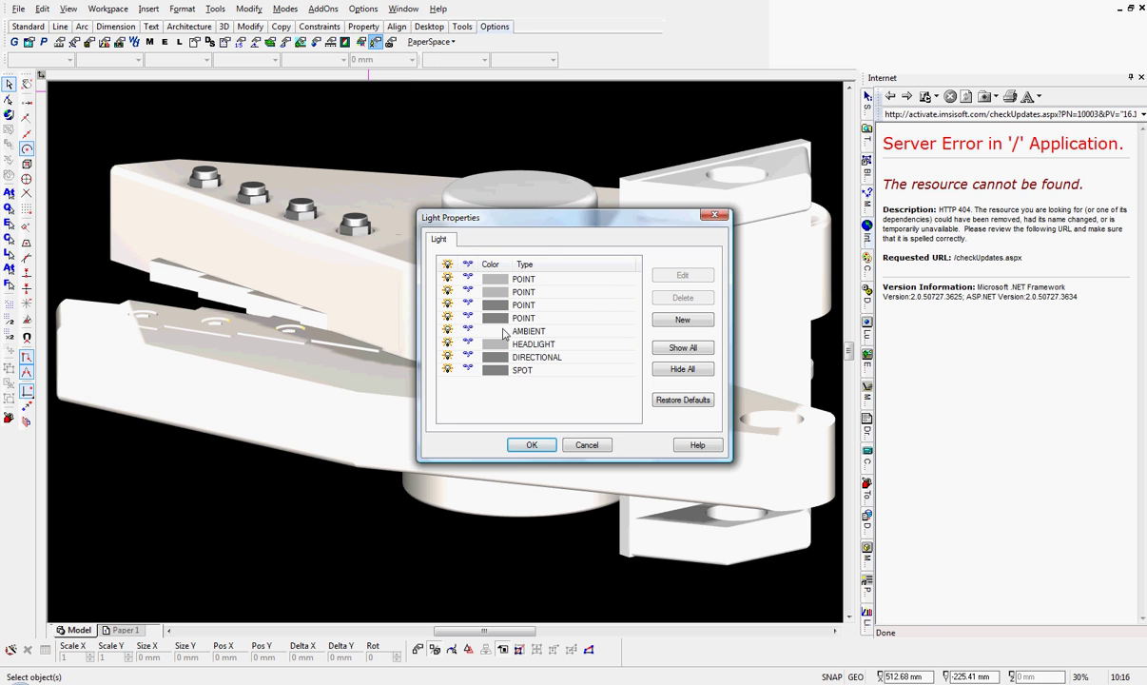
click(497, 344)
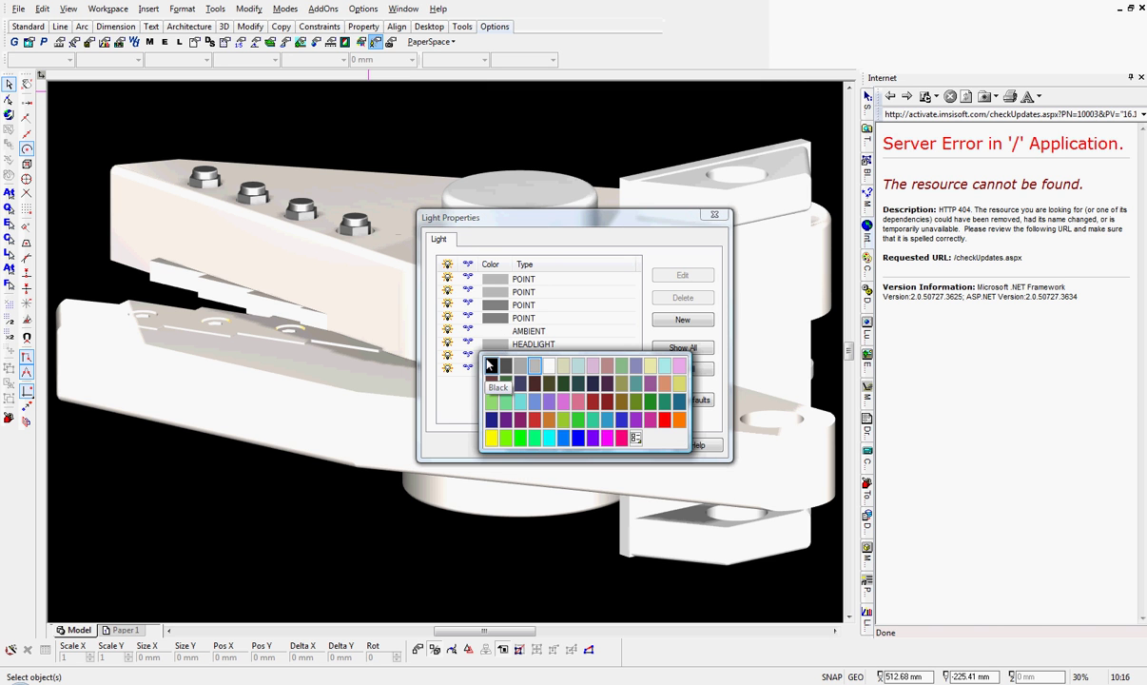
click(478, 362)
click(531, 444)
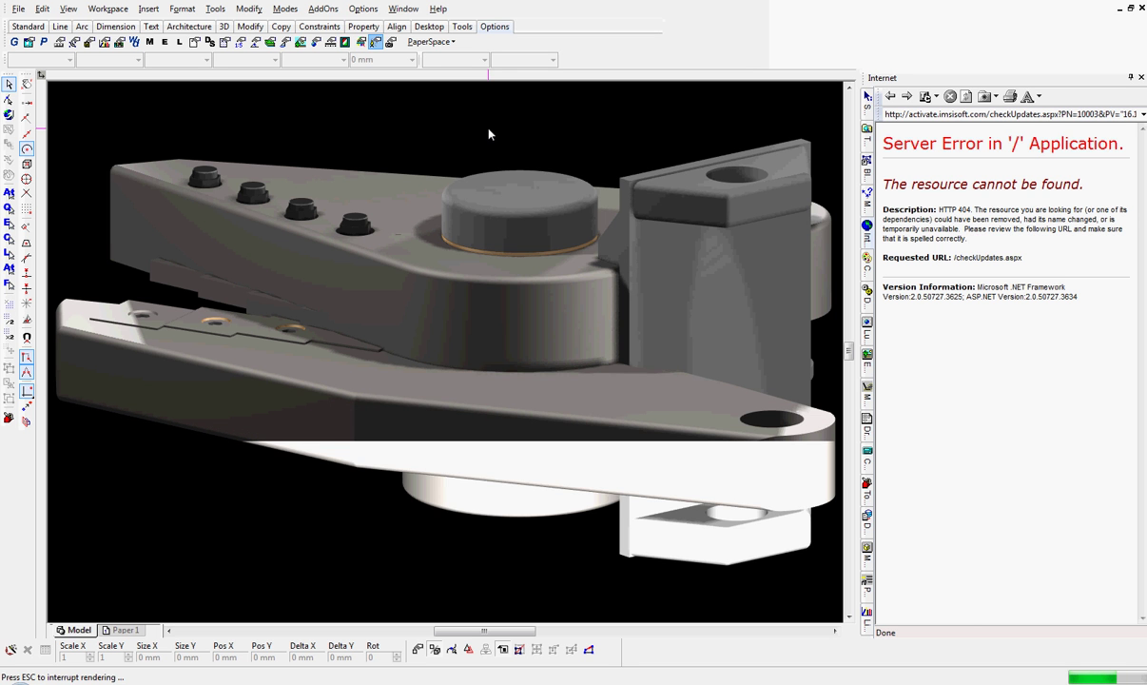
Step: Set the headlight colour to light grey
click(374, 44)
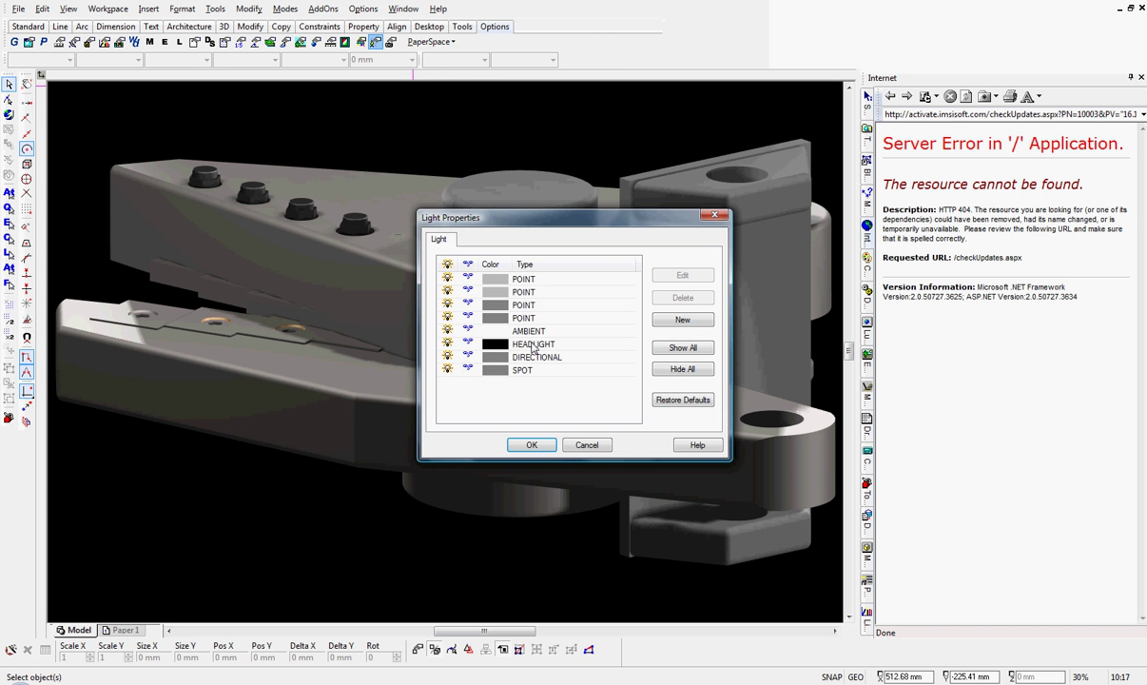
click(494, 344)
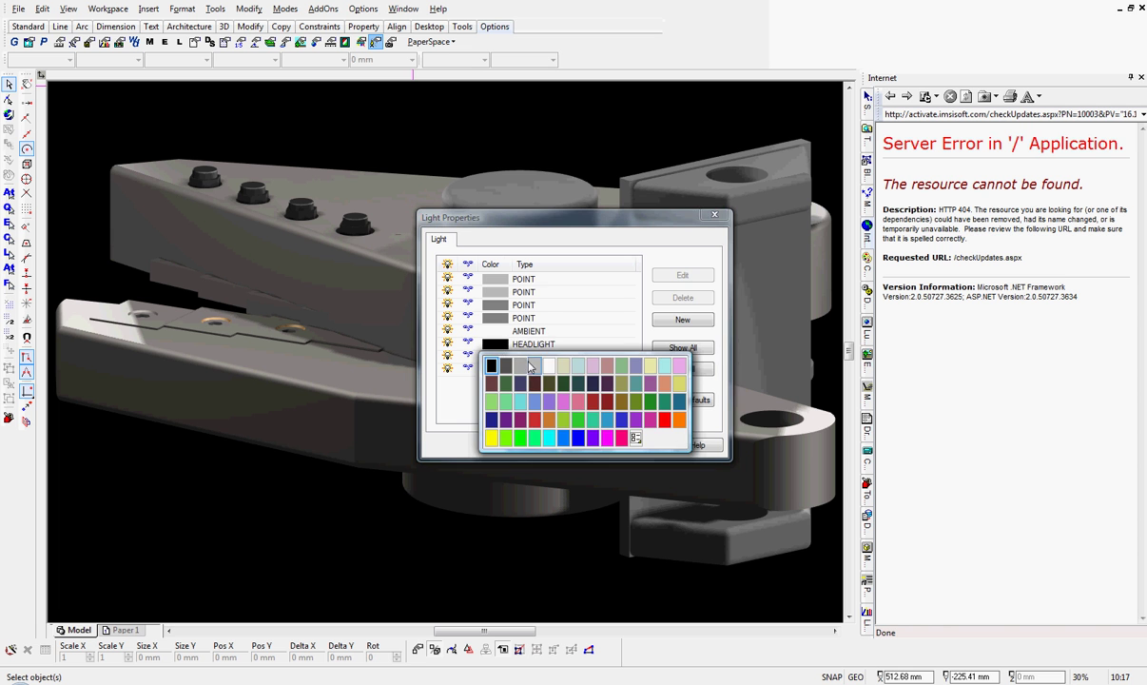
click(495, 376)
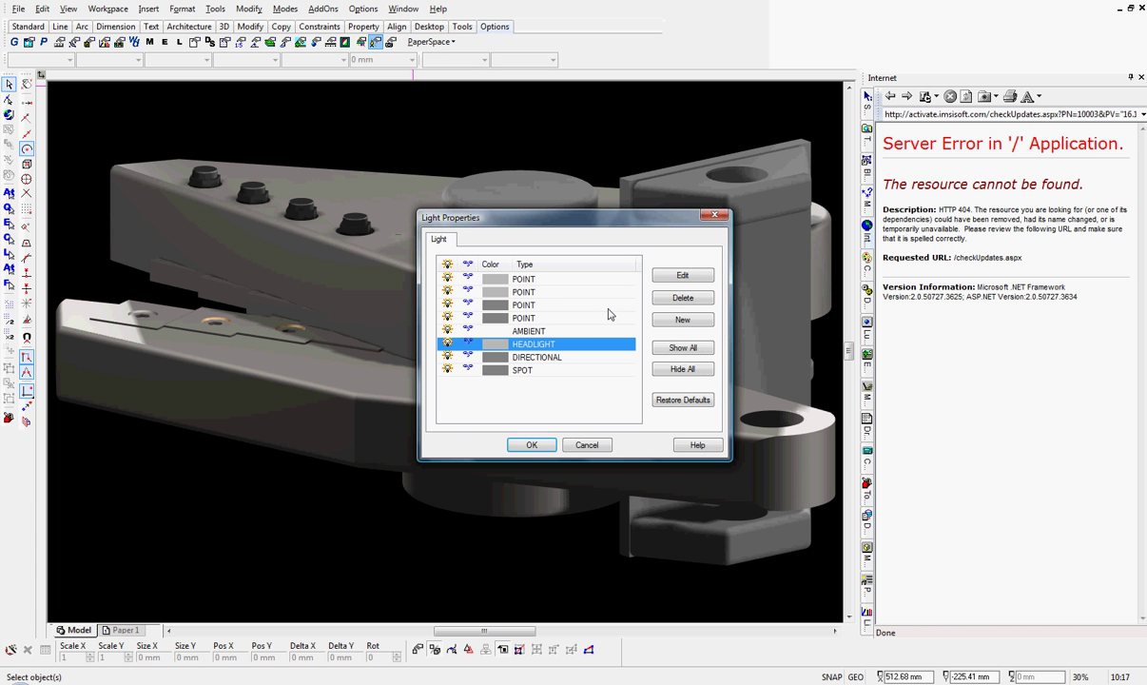
Step: Replace the headlight's power value of 3, confirm, and re-render
click(687, 277)
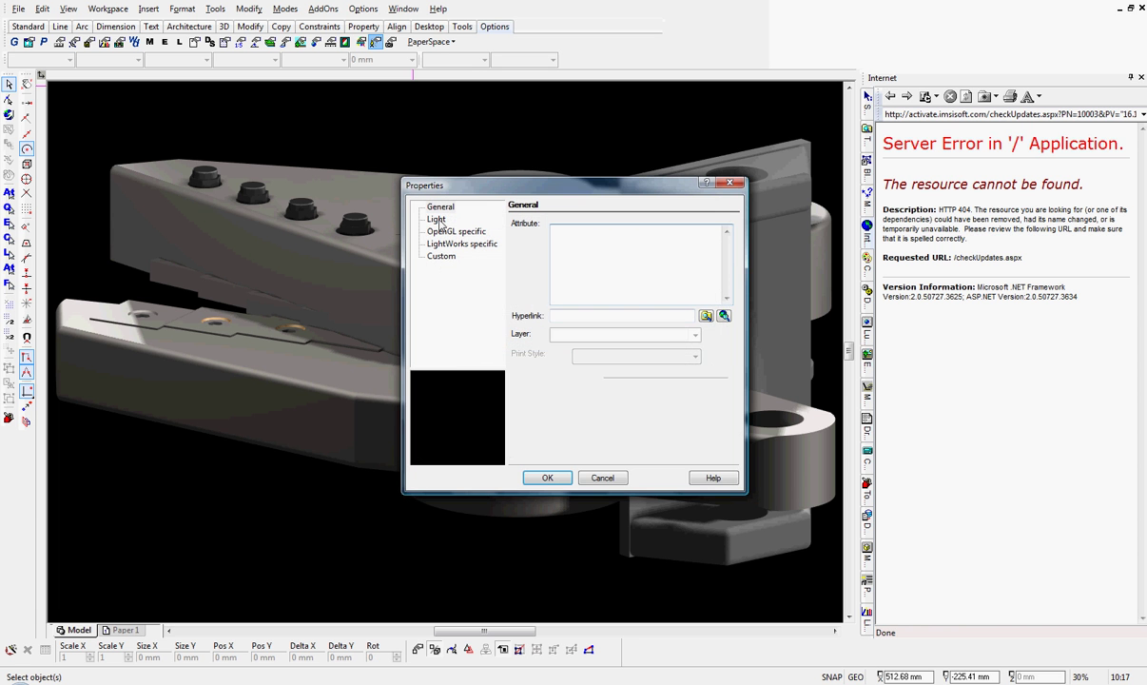
click(437, 220)
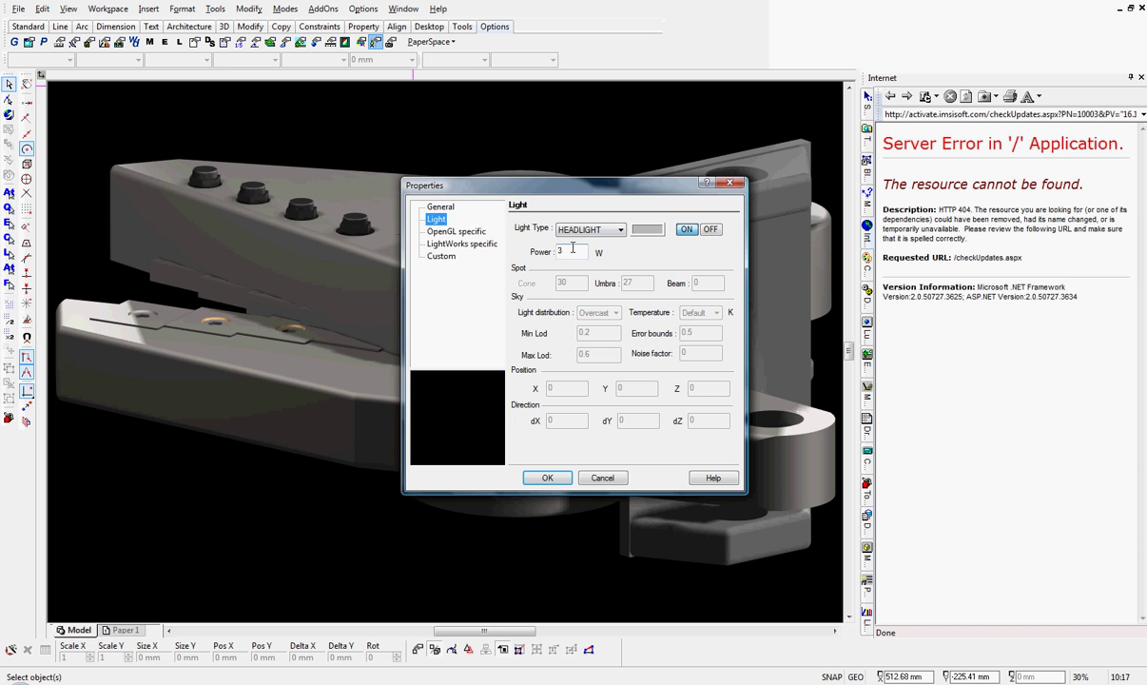
drag(572, 251, 563, 248)
click(557, 479)
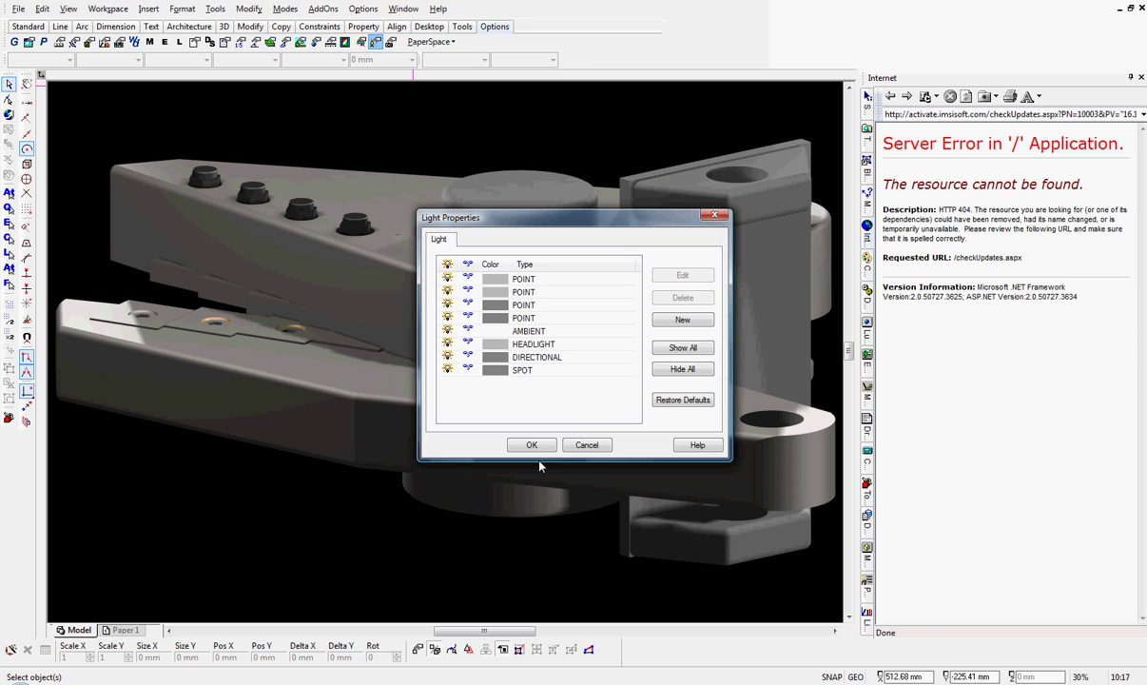
click(533, 445)
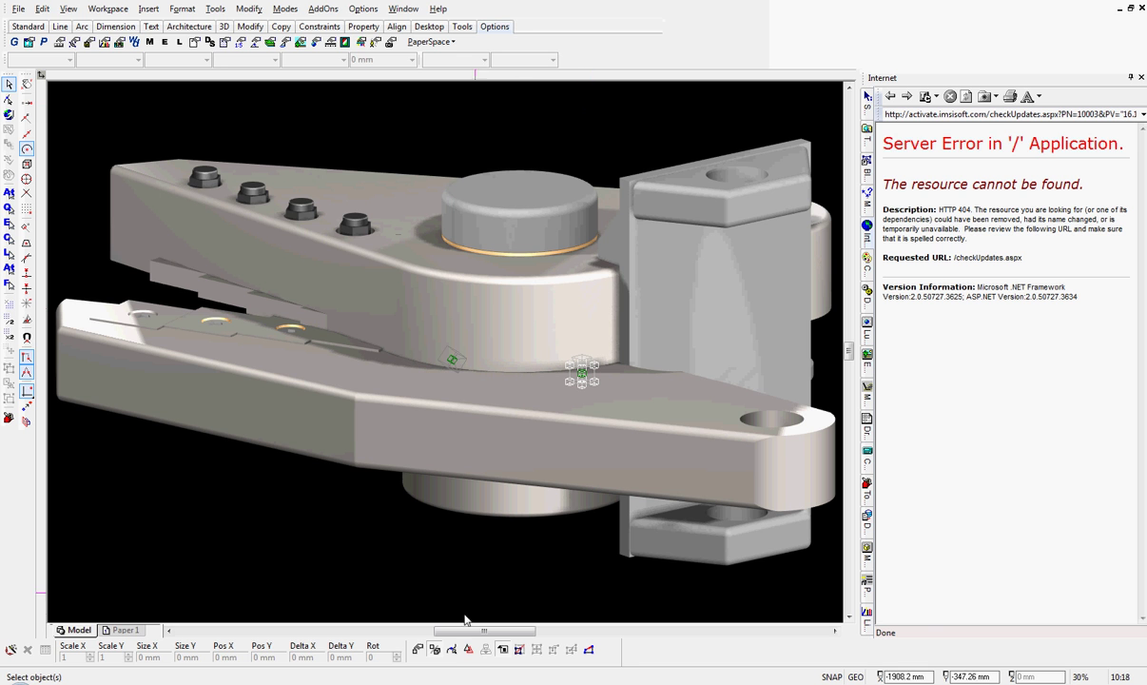
Step: Let the grey-headlight render finish, then click at the bottom of the window
mouse_move(286, 679)
click(310, 682)
Step: Rotate the light beside the lower jaw to a new angle, then window-select the assembly
click(443, 357)
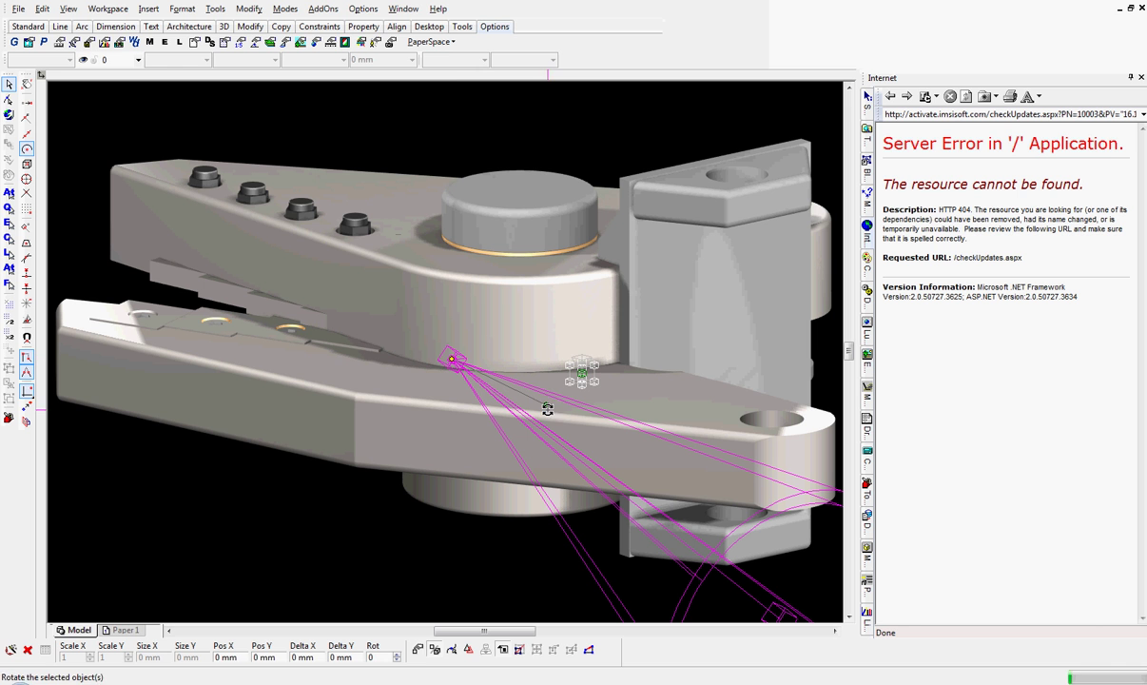
click(543, 408)
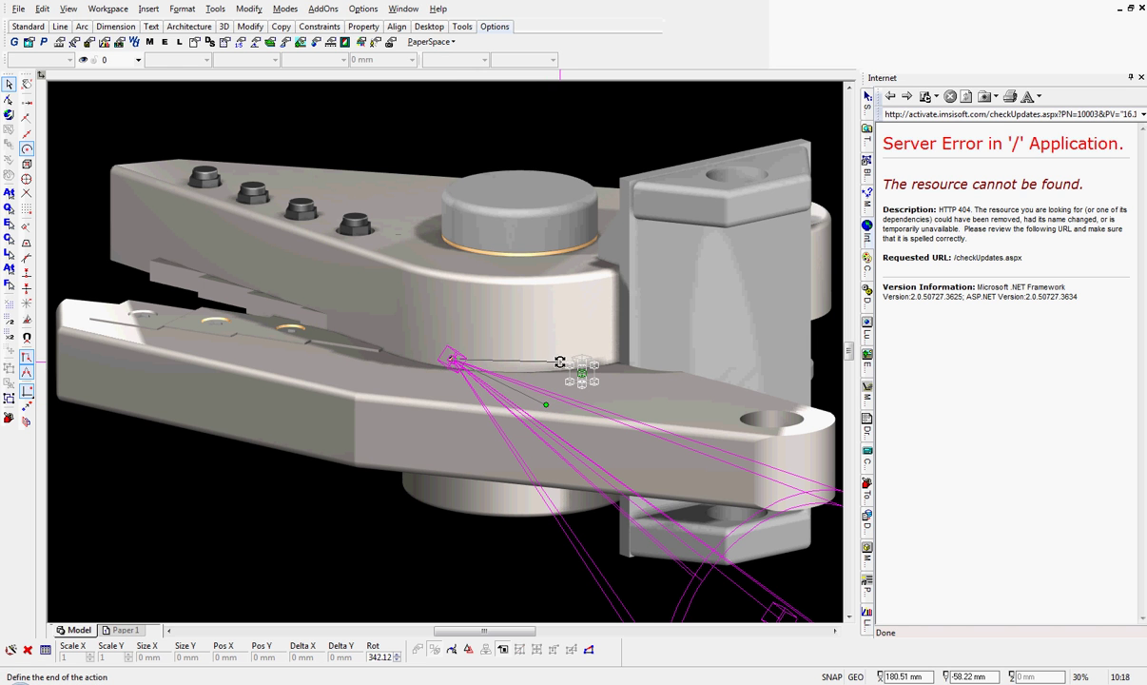
click(518, 329)
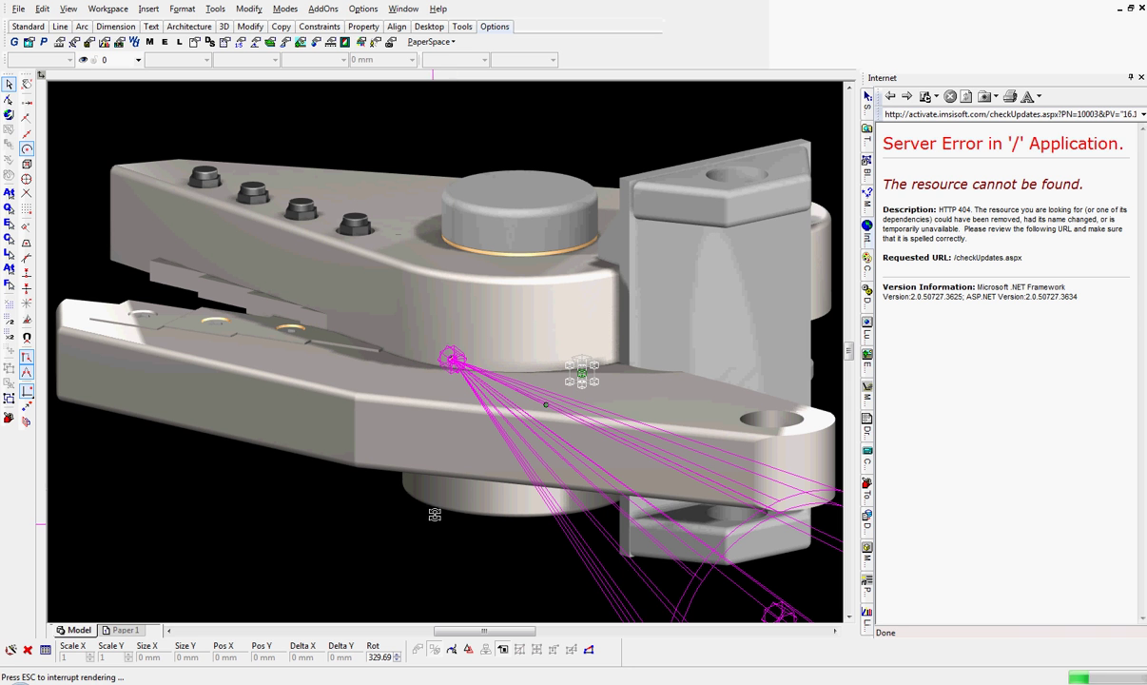
click(545, 406)
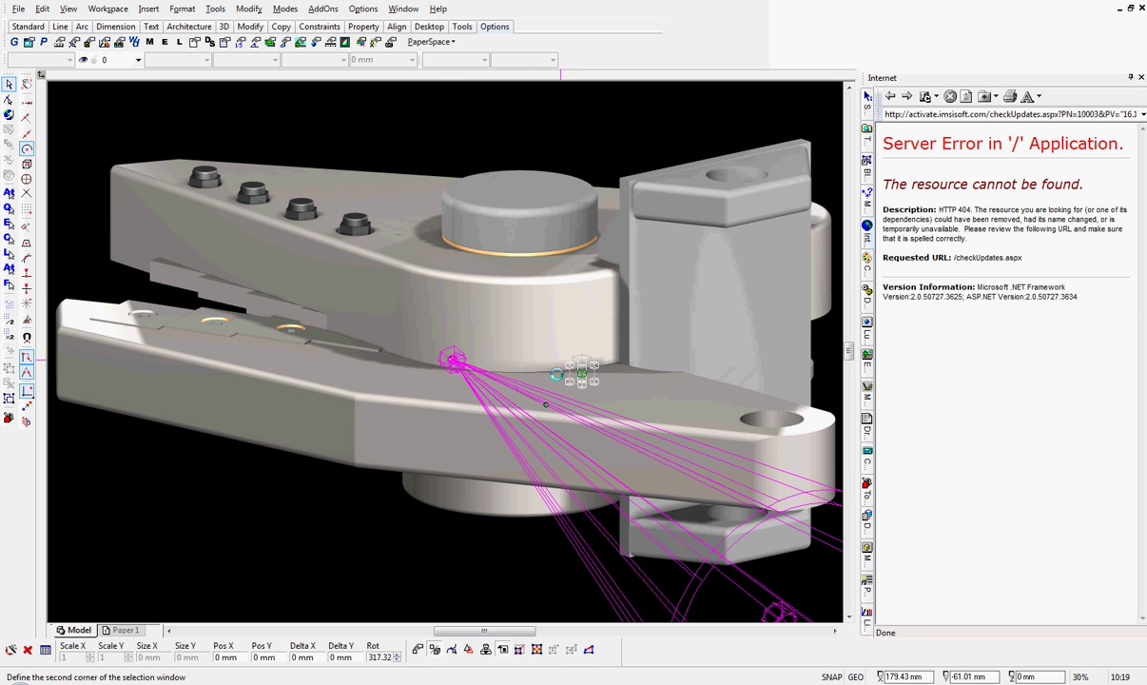
click(525, 339)
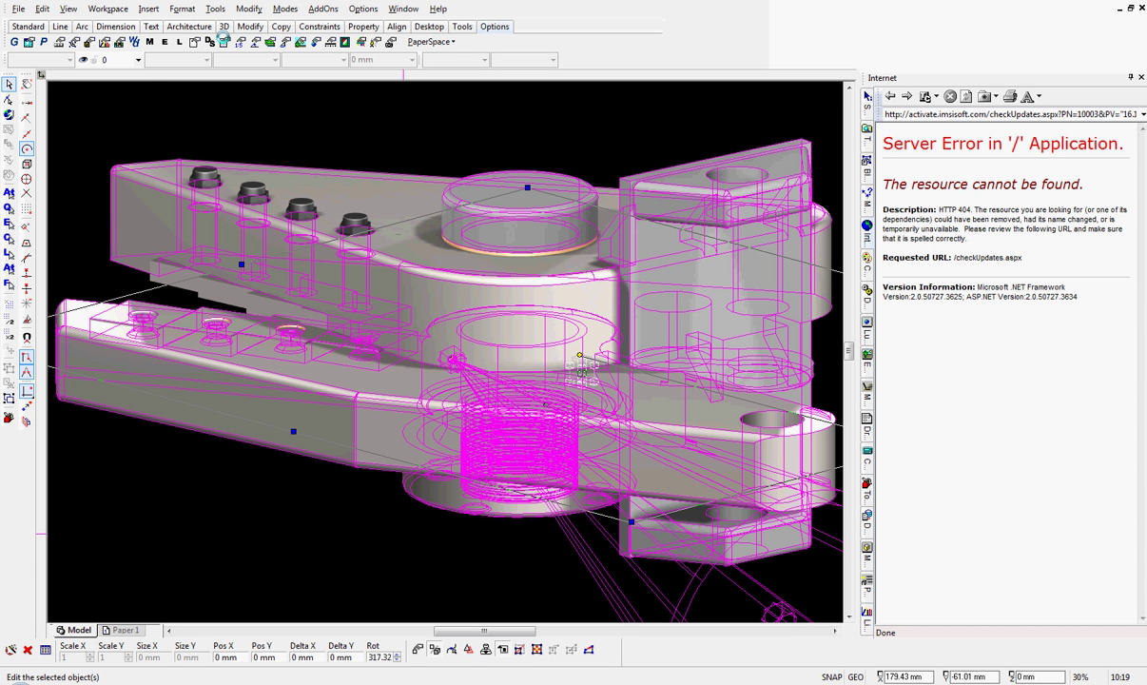
right_click(445, 58)
key(Escape)
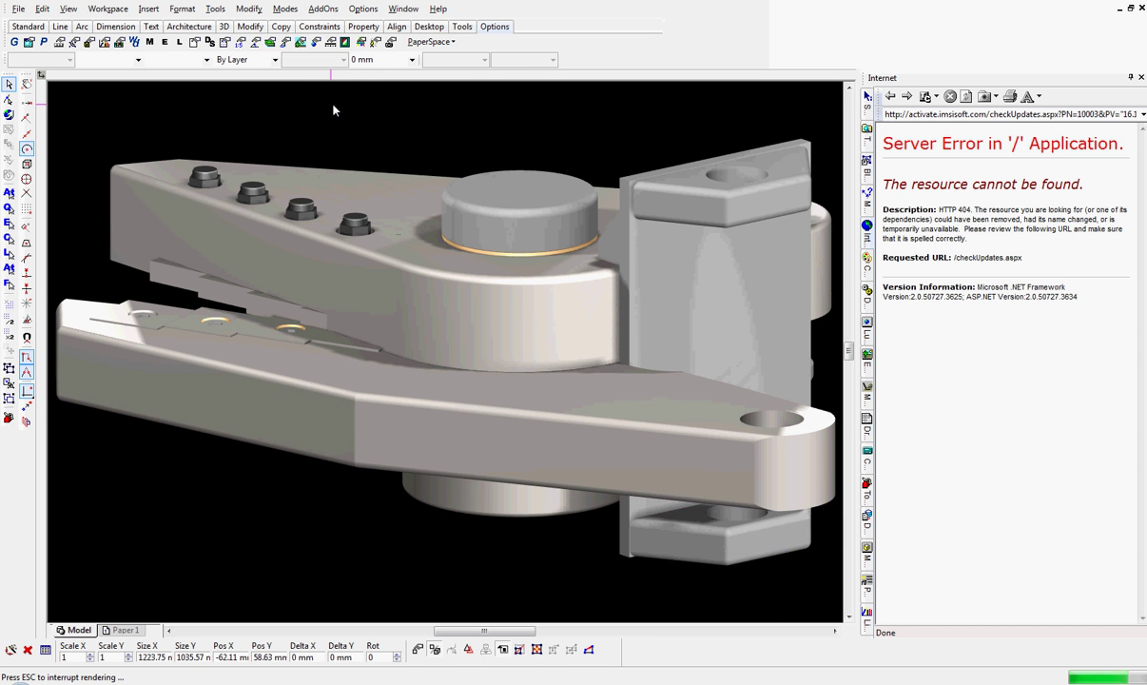
click(392, 107)
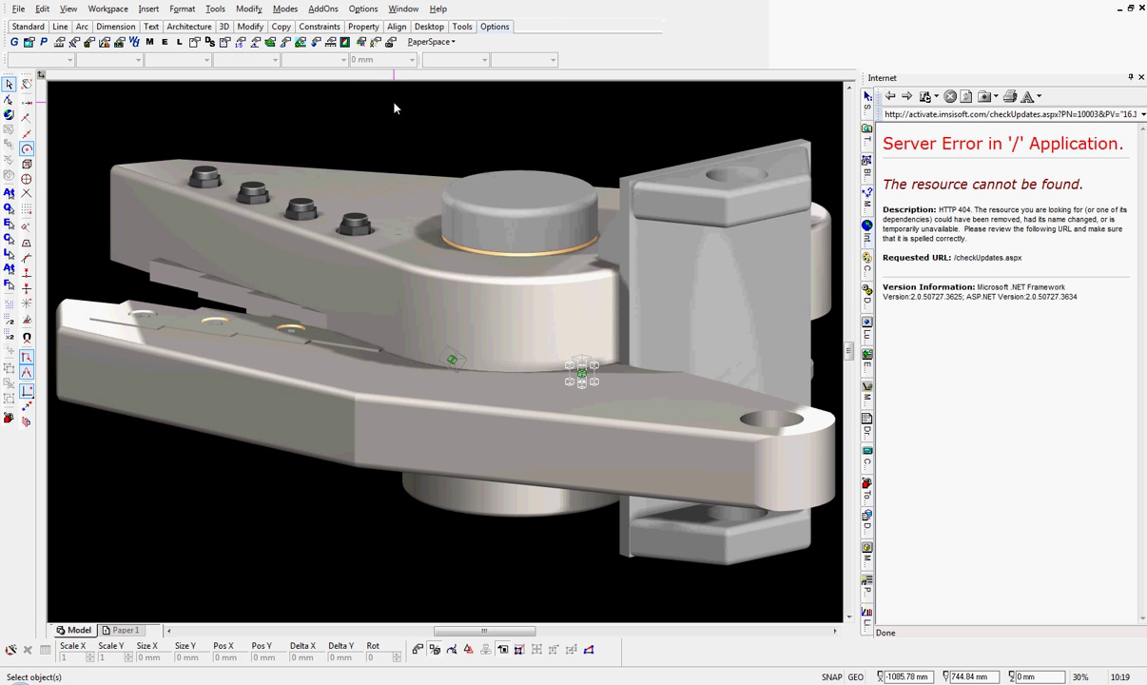
click(375, 42)
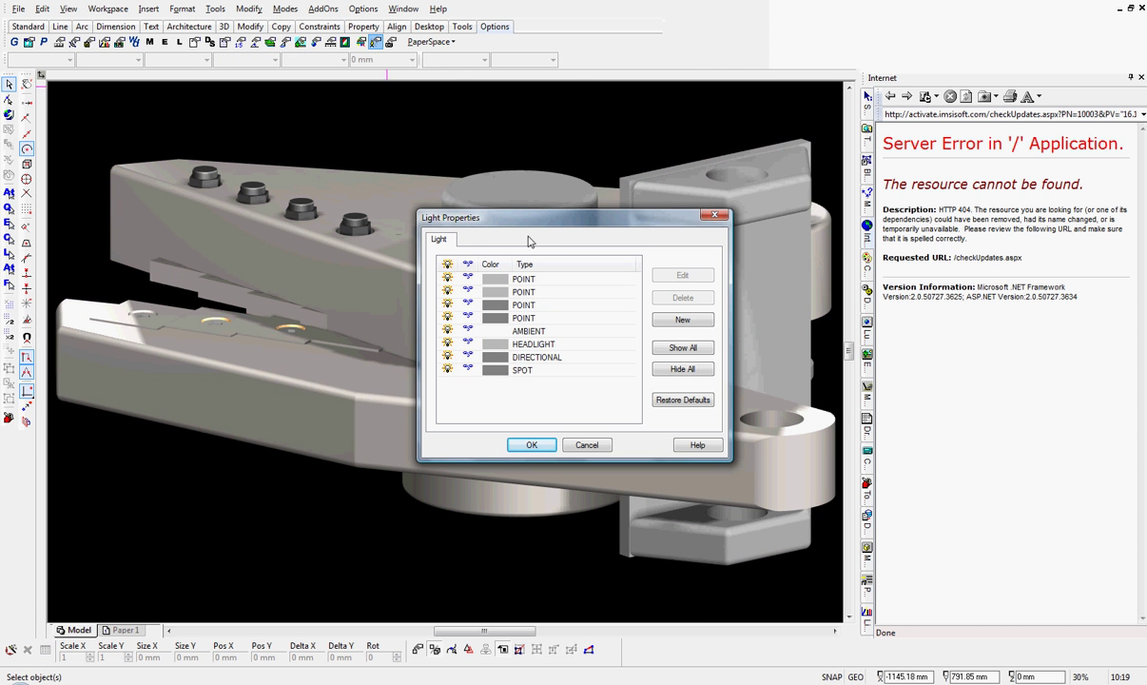
click(583, 446)
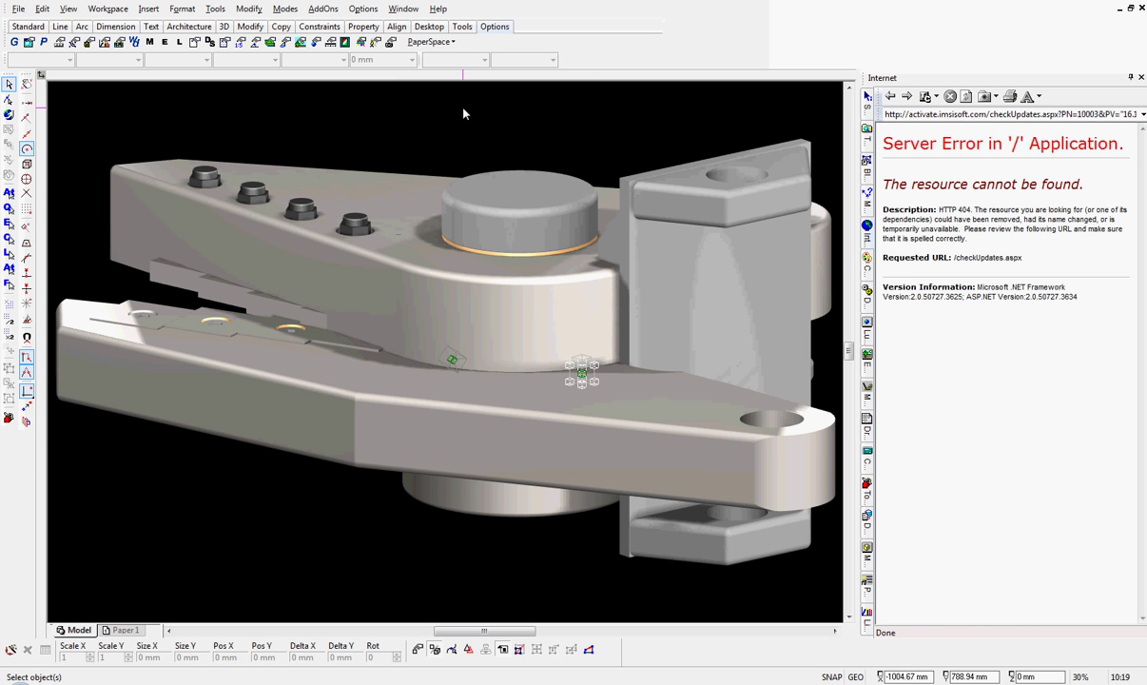